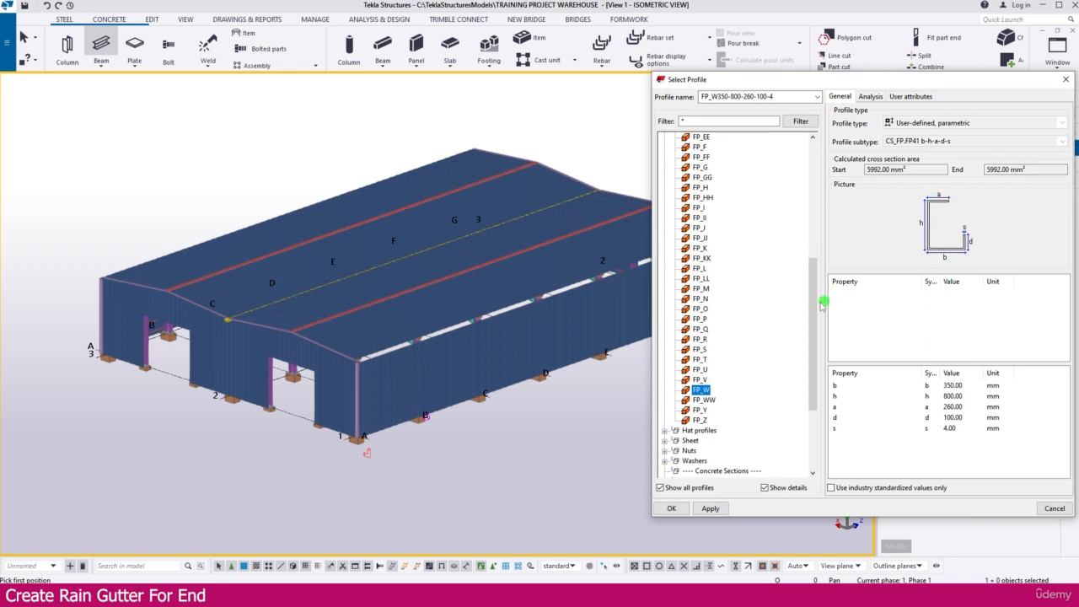
{"action": "scroll", "coordinate": [807, 296], "scroll_direction": "up", "scroll_amount": 6}
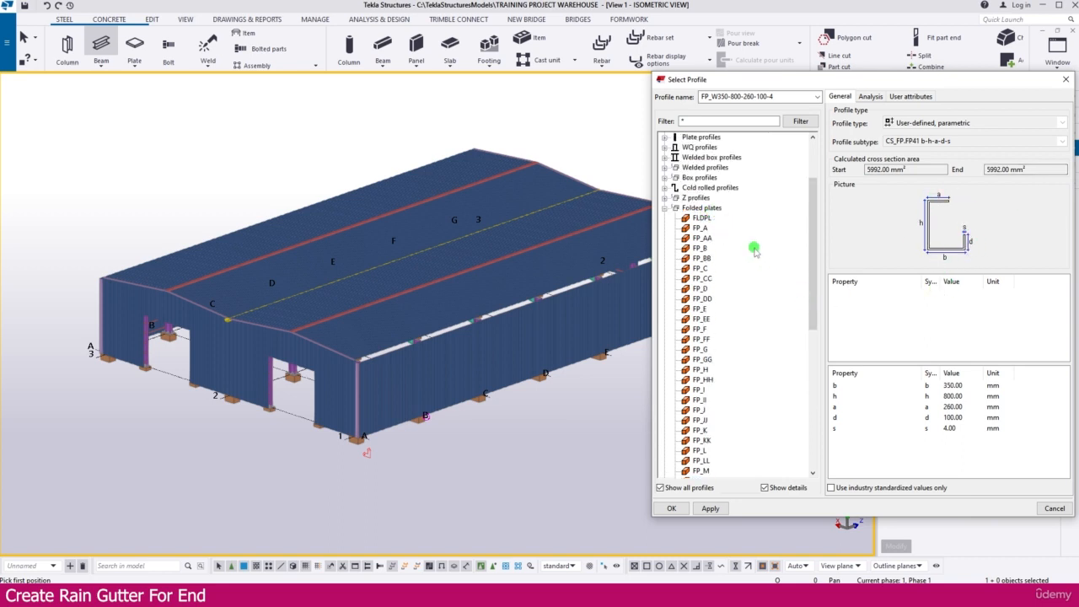
{"action": "scroll", "coordinate": [755, 251], "scroll_direction": "down", "scroll_amount": 3}
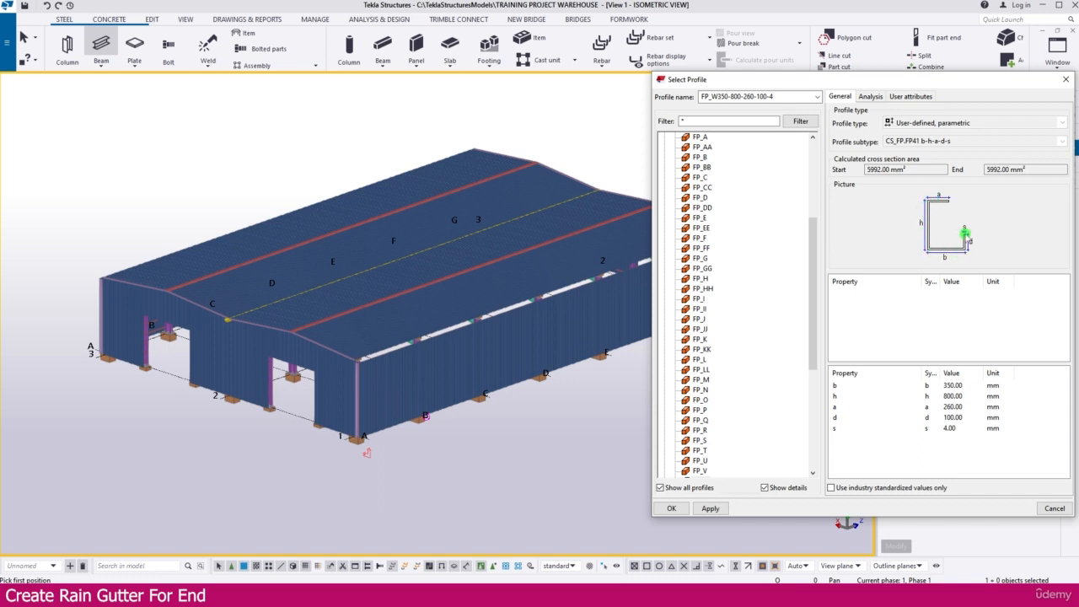
{"action": "left_click", "coordinate": [674, 509]}
- Create the rain gutter beam along grid line 1 from grid A to grid G, expanding the work area to include it
{"action": "scroll", "coordinate": [326, 450], "scroll_direction": "up", "scroll_amount": 5}
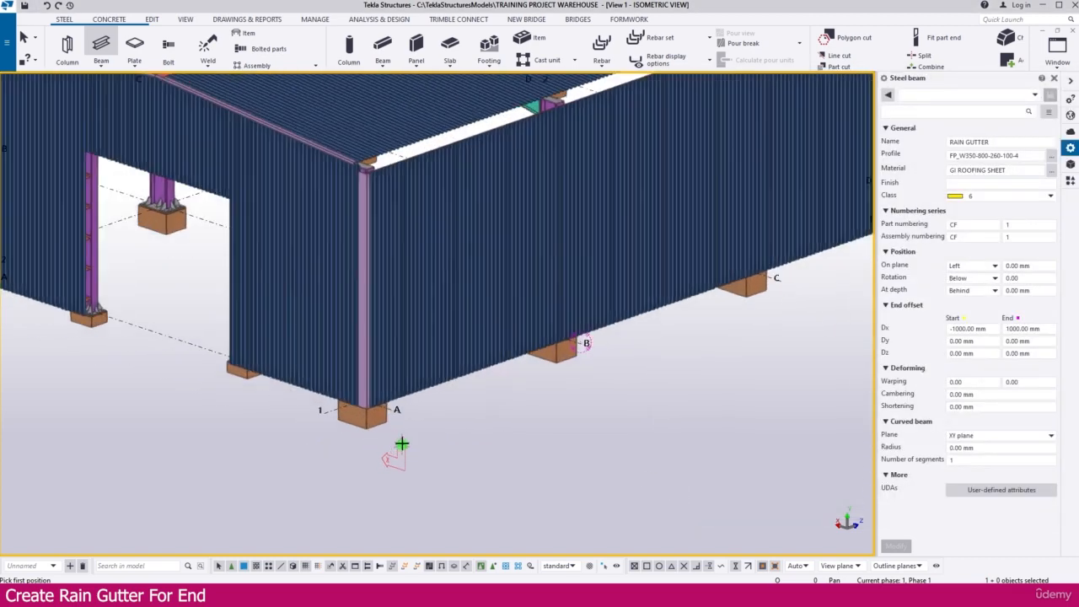
{"action": "scroll", "coordinate": [401, 444], "scroll_direction": "up", "scroll_amount": 3}
{"action": "left_click", "coordinate": [393, 401]}
{"action": "scroll", "coordinate": [356, 433], "scroll_direction": "down", "scroll_amount": 6}
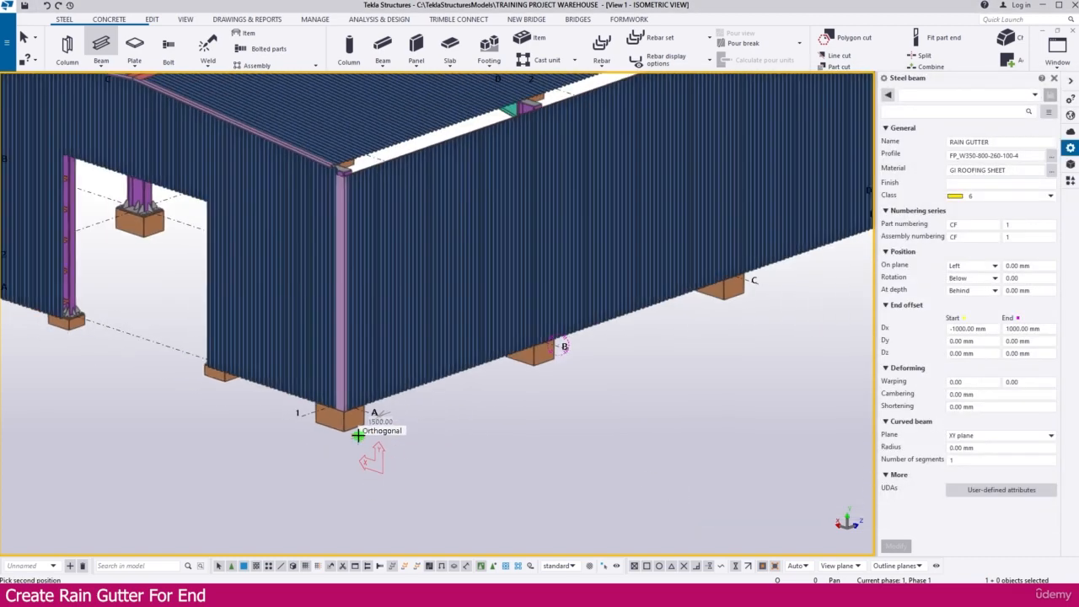
{"action": "scroll", "coordinate": [777, 286], "scroll_direction": "up", "scroll_amount": 6}
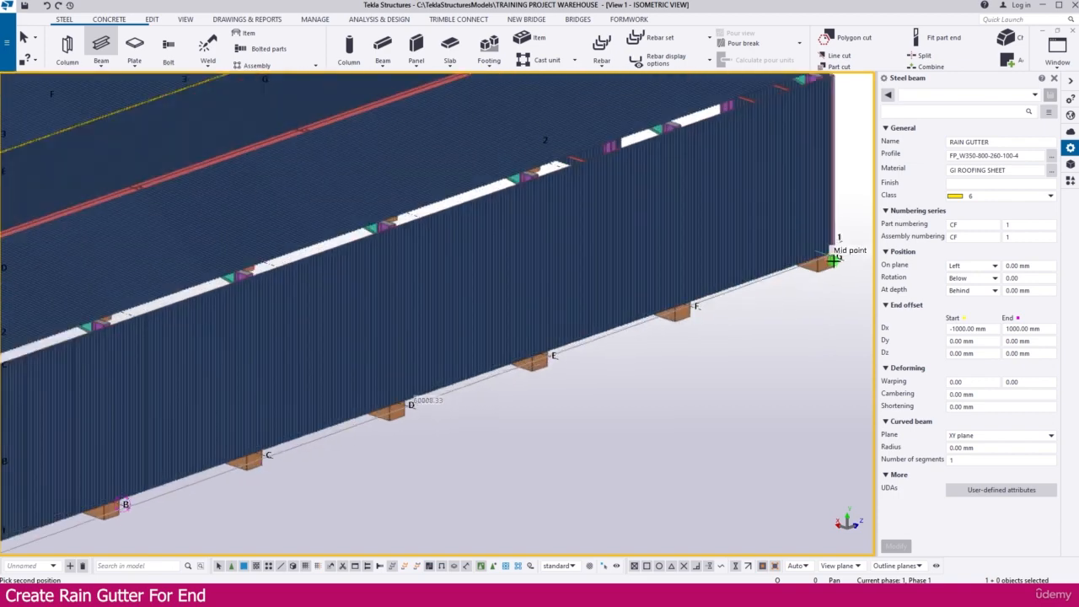
{"action": "scroll", "coordinate": [836, 253], "scroll_direction": "up", "scroll_amount": 5}
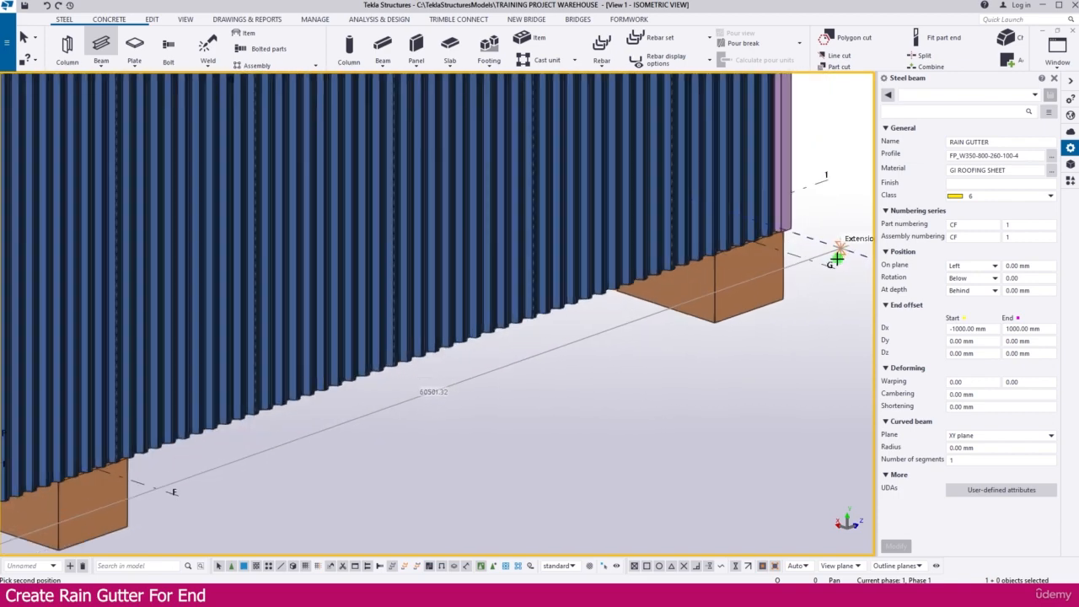
{"action": "left_click", "coordinate": [832, 267]}
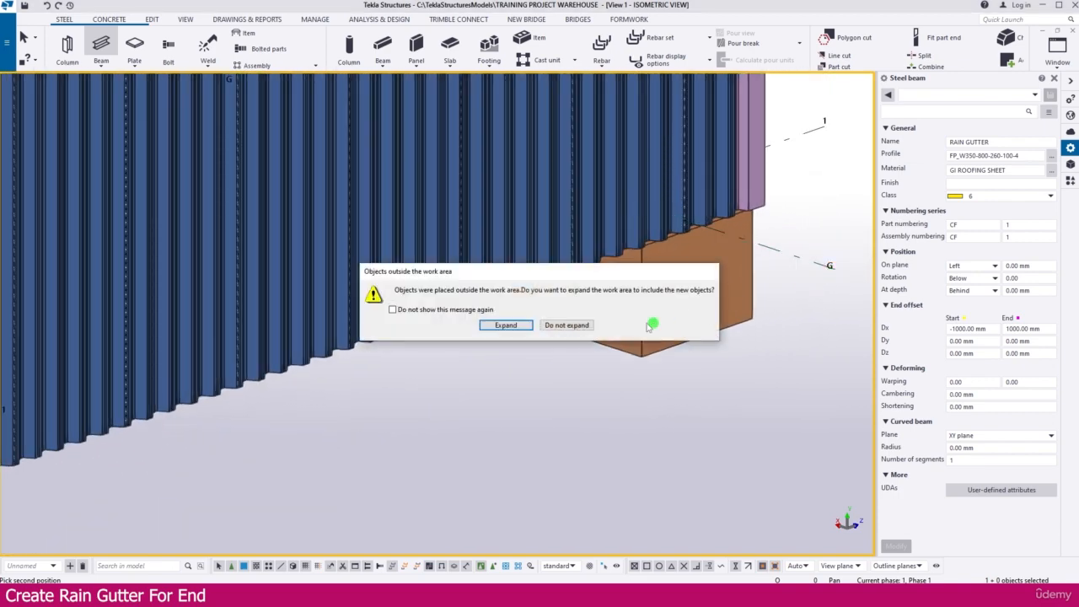
{"action": "left_click", "coordinate": [518, 324]}
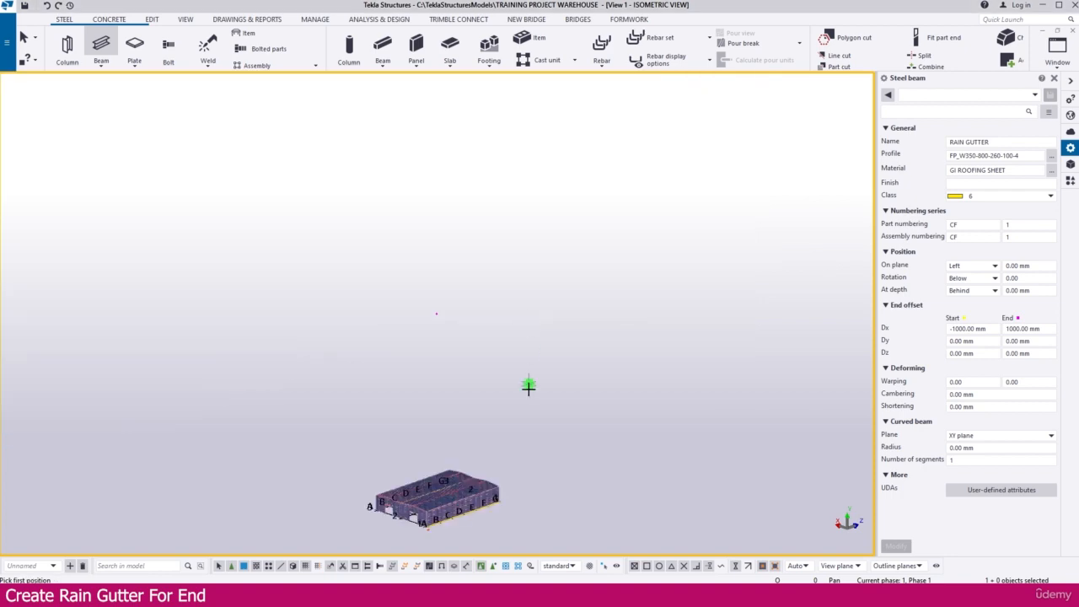
{"action": "scroll", "coordinate": [504, 390], "scroll_direction": "up", "scroll_amount": 10}
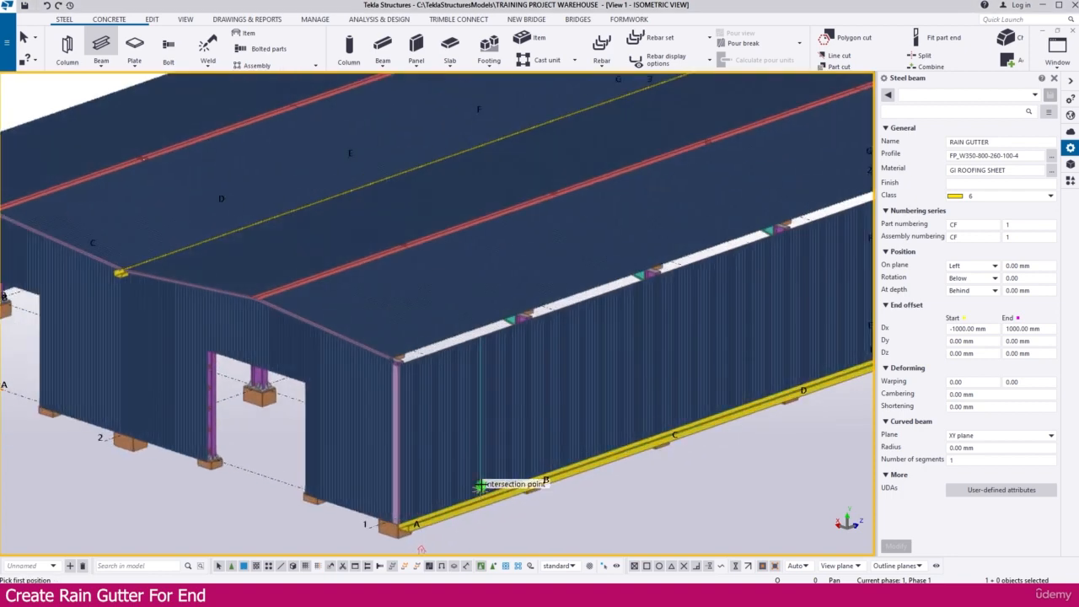
{"action": "scroll", "coordinate": [479, 486], "scroll_direction": "up", "scroll_amount": 6}
{"action": "key", "text": "Escape"}
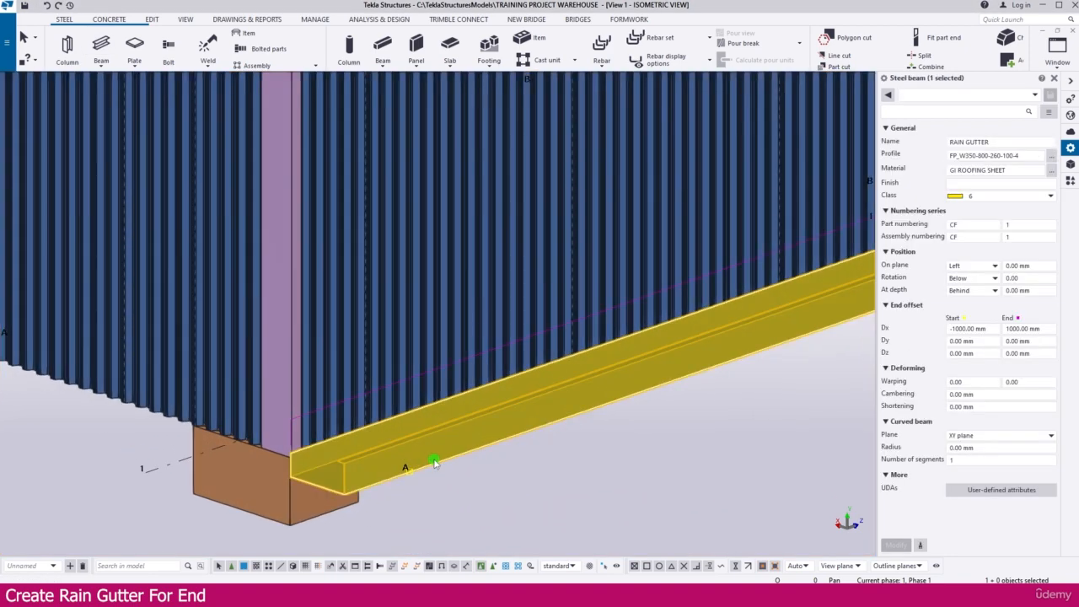
- Open the Grid A elevation view from the list of model views
{"action": "scroll", "coordinate": [435, 461], "scroll_direction": "down", "scroll_amount": 10}
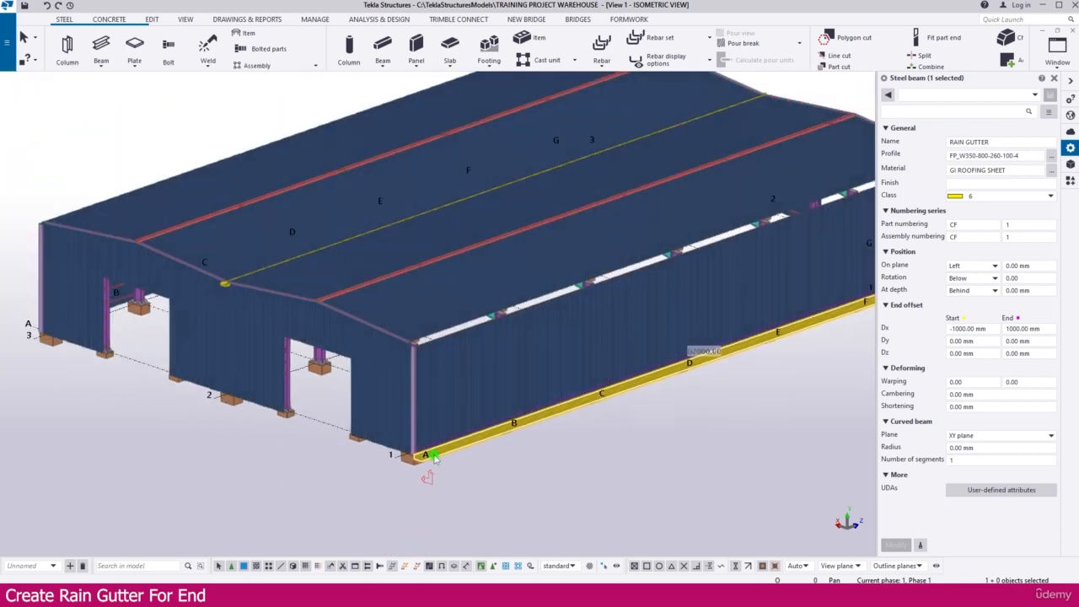
{"action": "left_click", "coordinate": [185, 19]}
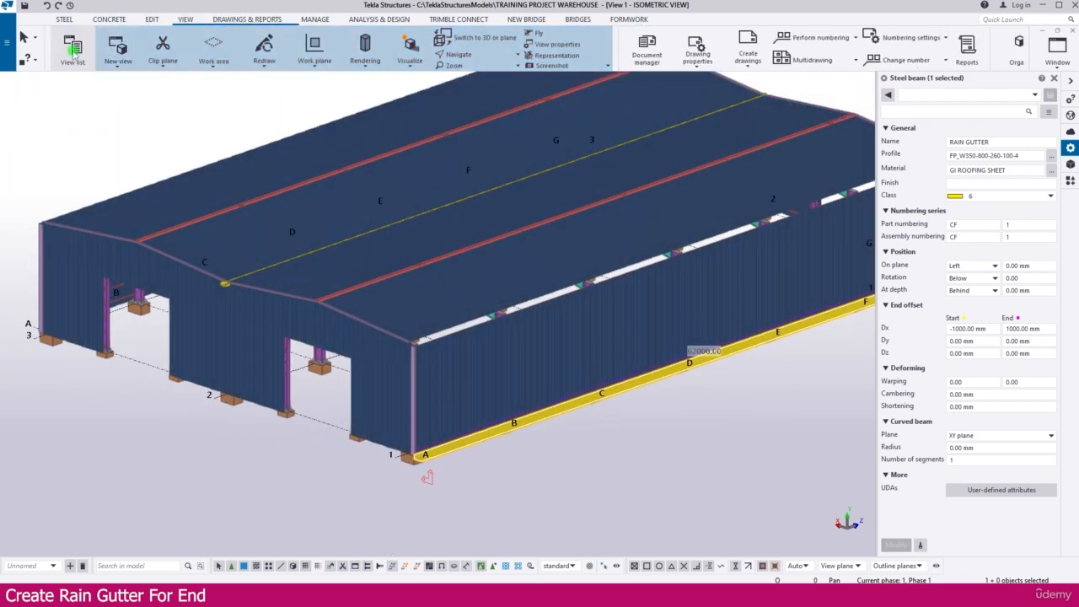
{"action": "left_click", "coordinate": [72, 49]}
{"action": "double_click", "coordinate": [496, 170]}
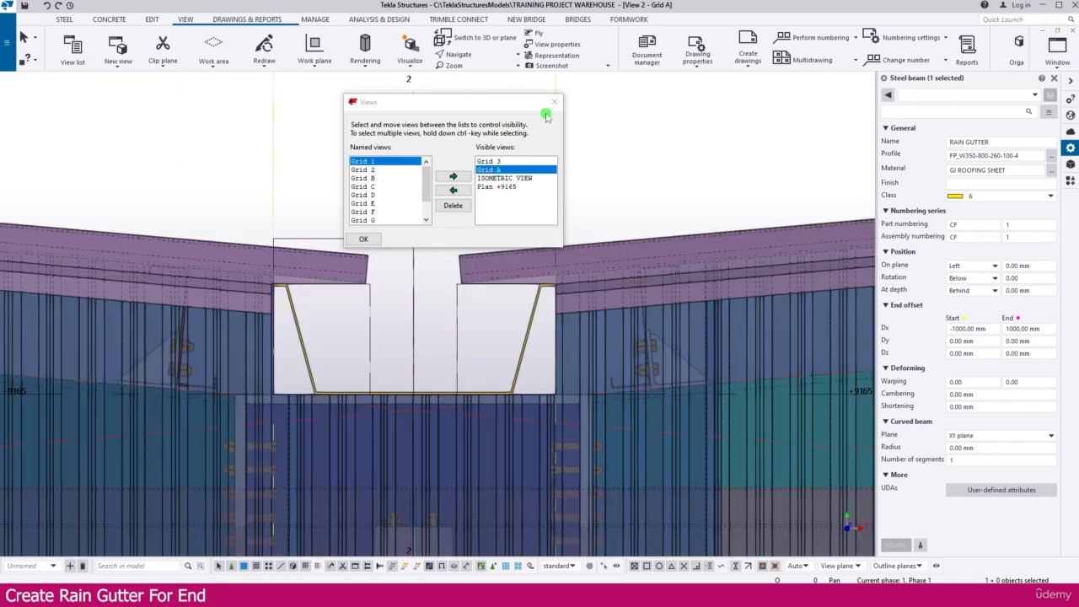
{"action": "left_click", "coordinate": [554, 101]}
- Move the rain gutter from its lower outer corner up to the +9165 level outside the column at grid 1, expanding the work area and view depth
{"action": "scroll", "coordinate": [347, 248], "scroll_direction": "down", "scroll_amount": 10}
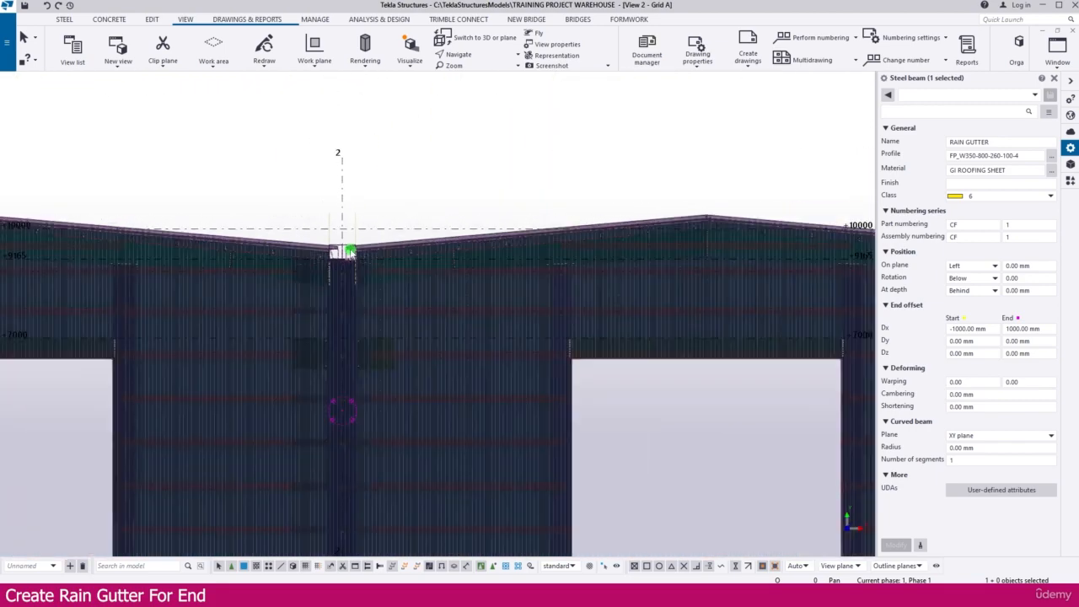
{"action": "scroll", "coordinate": [349, 251], "scroll_direction": "down", "scroll_amount": 3}
{"action": "scroll", "coordinate": [171, 325], "scroll_direction": "up", "scroll_amount": 10}
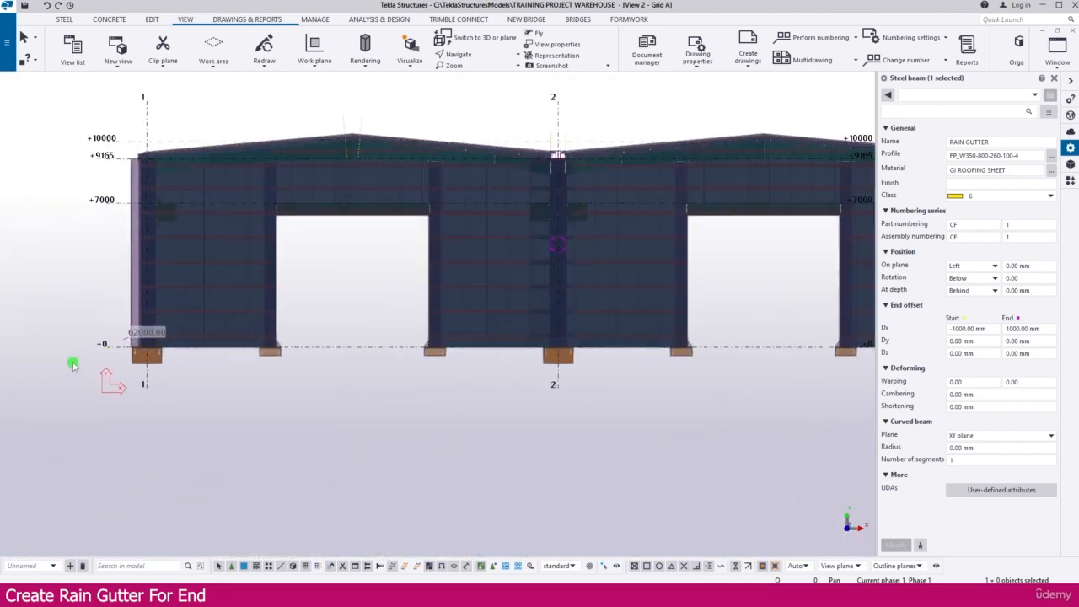
{"action": "scroll", "coordinate": [198, 325], "scroll_direction": "up", "scroll_amount": 2}
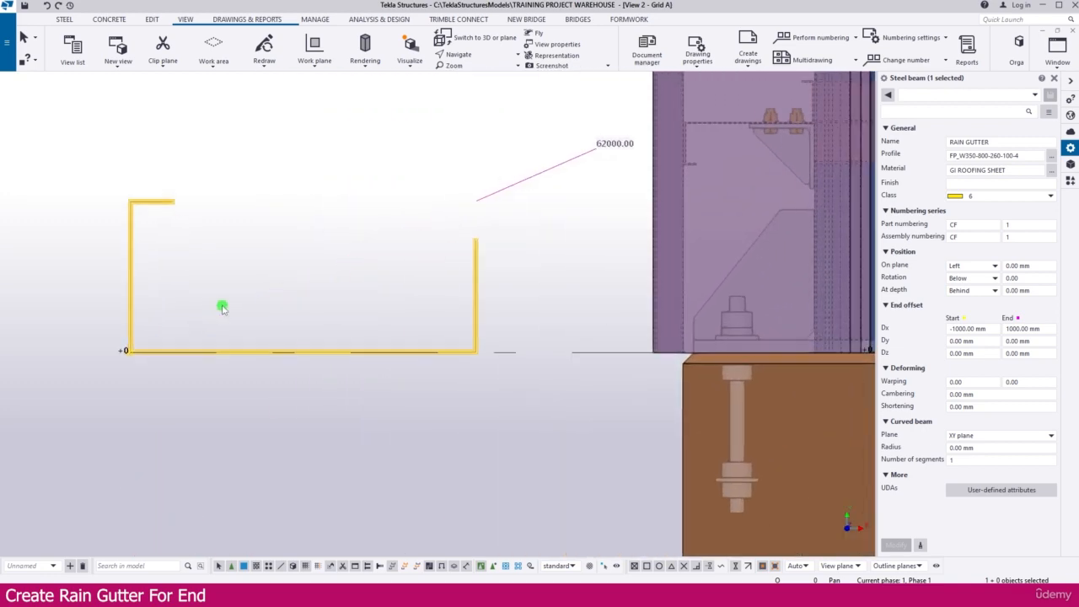
{"action": "left_click", "coordinate": [224, 308]}
{"action": "scroll", "coordinate": [158, 330], "scroll_direction": "up", "scroll_amount": 3}
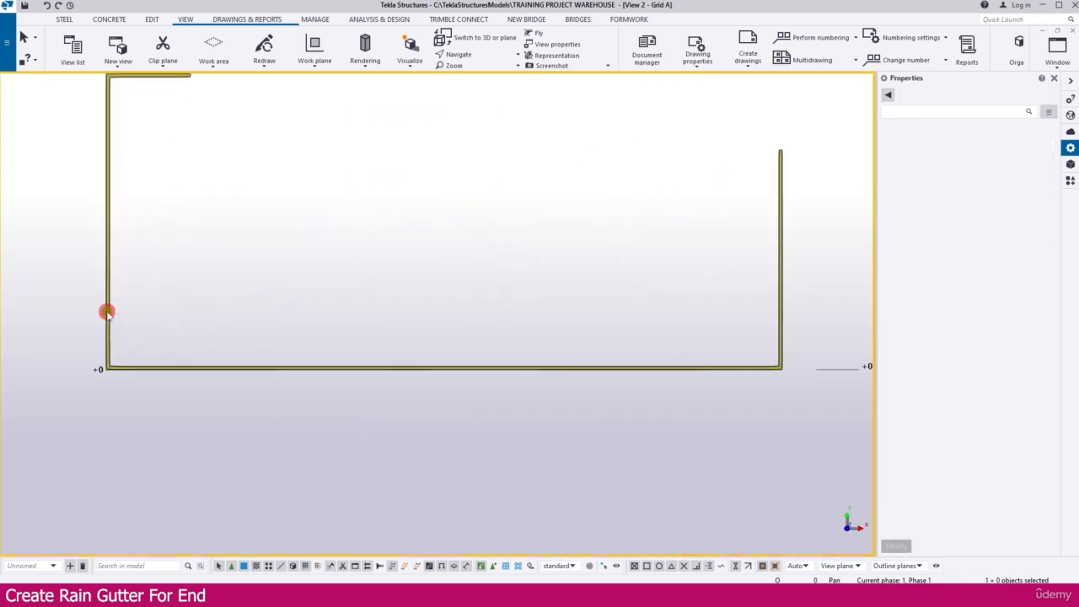
{"action": "left_click", "coordinate": [107, 312]}
{"action": "right_click", "coordinate": [359, 279]}
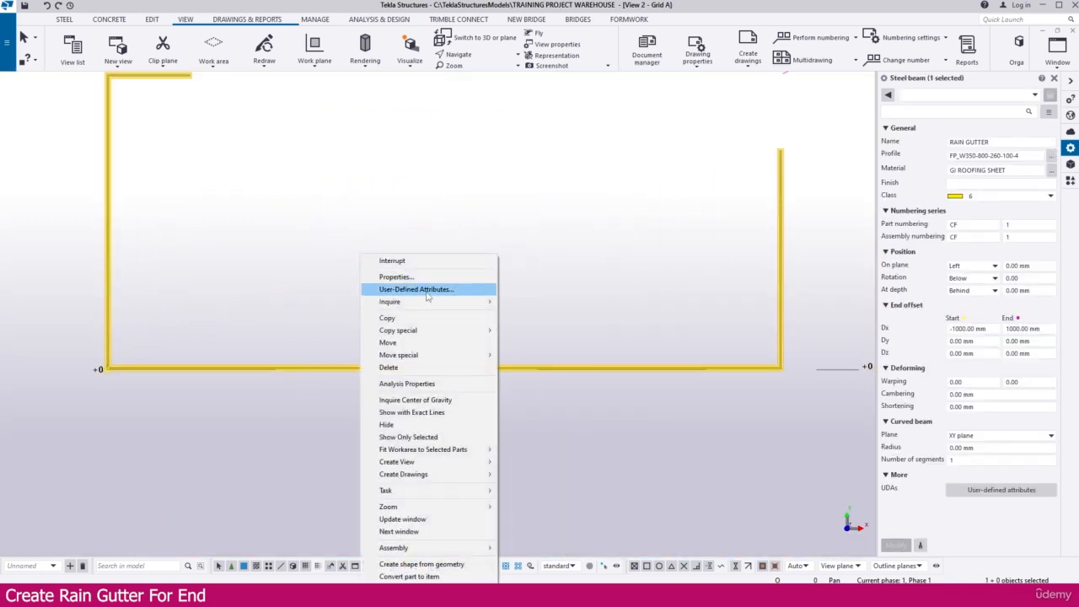
{"action": "left_click", "coordinate": [392, 344]}
{"action": "scroll", "coordinate": [118, 388], "scroll_direction": "up", "scroll_amount": 2}
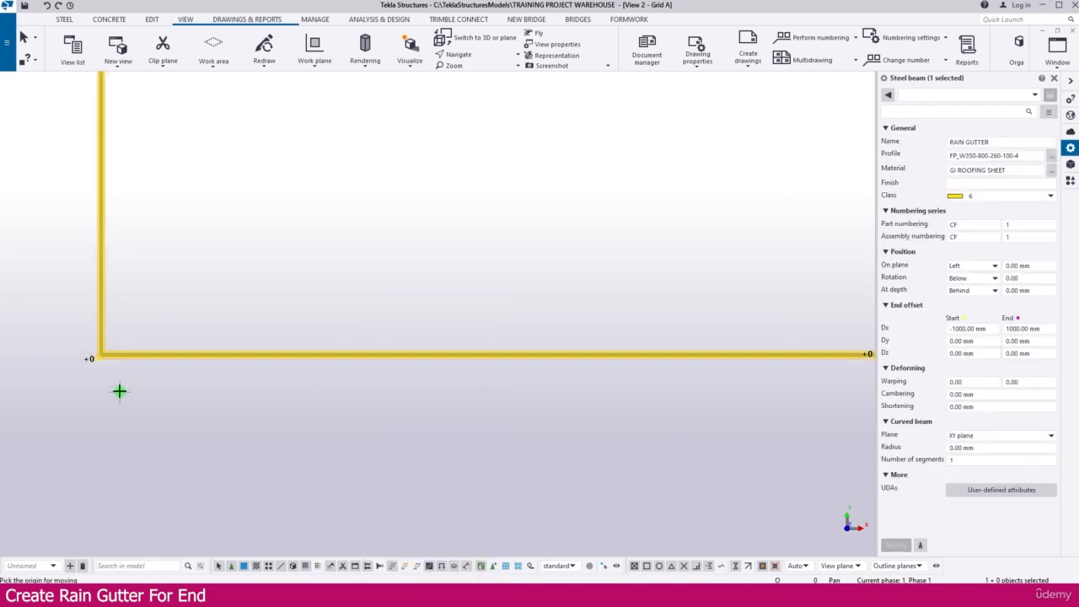
{"action": "left_click", "coordinate": [88, 348]}
{"action": "scroll", "coordinate": [173, 431], "scroll_direction": "down", "scroll_amount": 6}
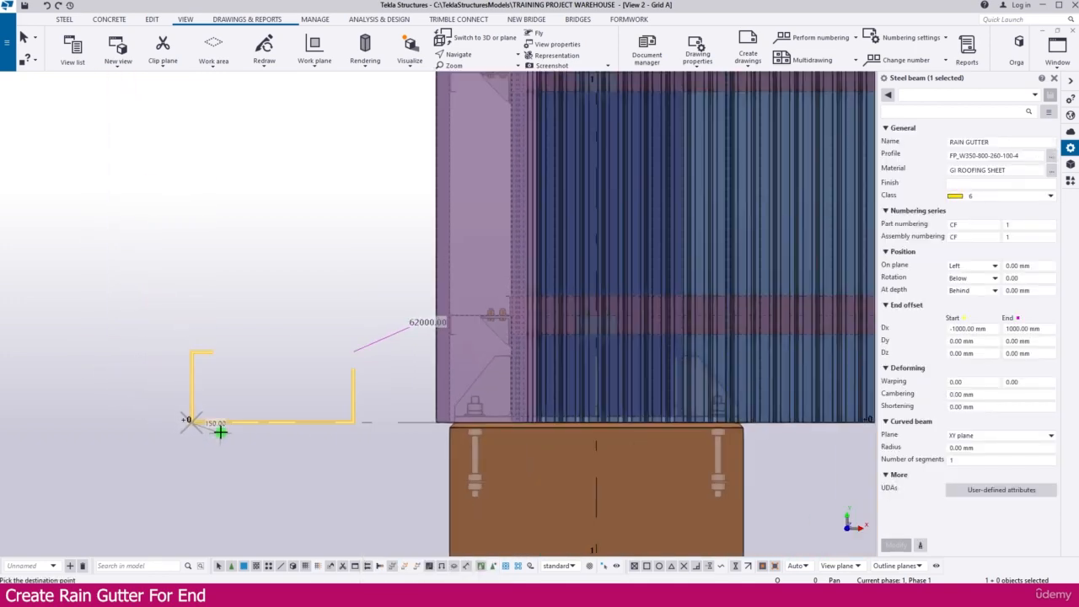
{"action": "scroll", "coordinate": [295, 354], "scroll_direction": "down", "scroll_amount": 3}
{"action": "scroll", "coordinate": [304, 181], "scroll_direction": "up", "scroll_amount": 5}
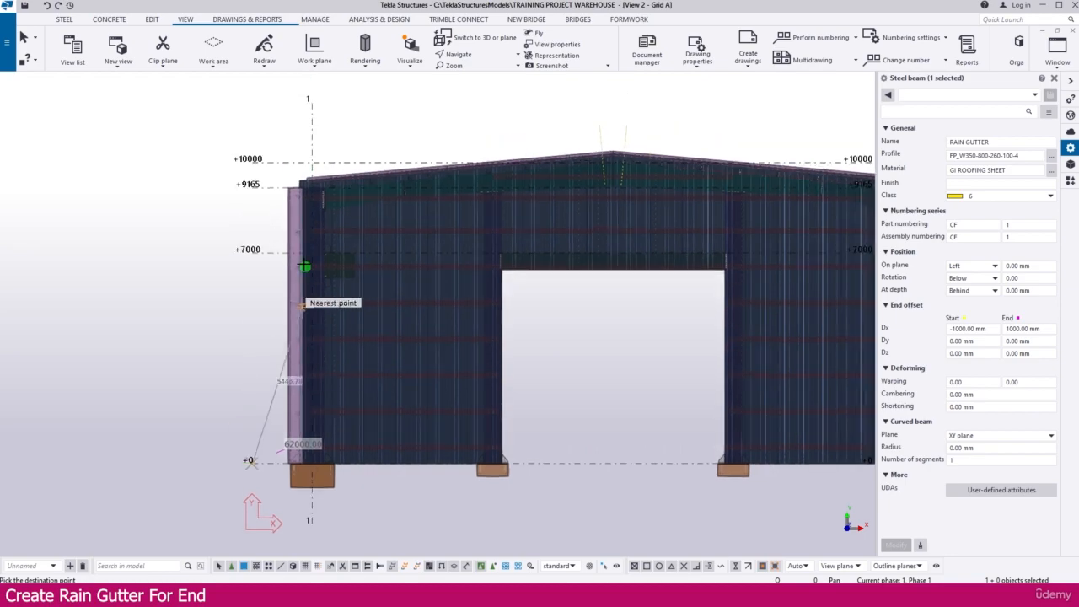
{"action": "scroll", "coordinate": [317, 185], "scroll_direction": "up", "scroll_amount": 6}
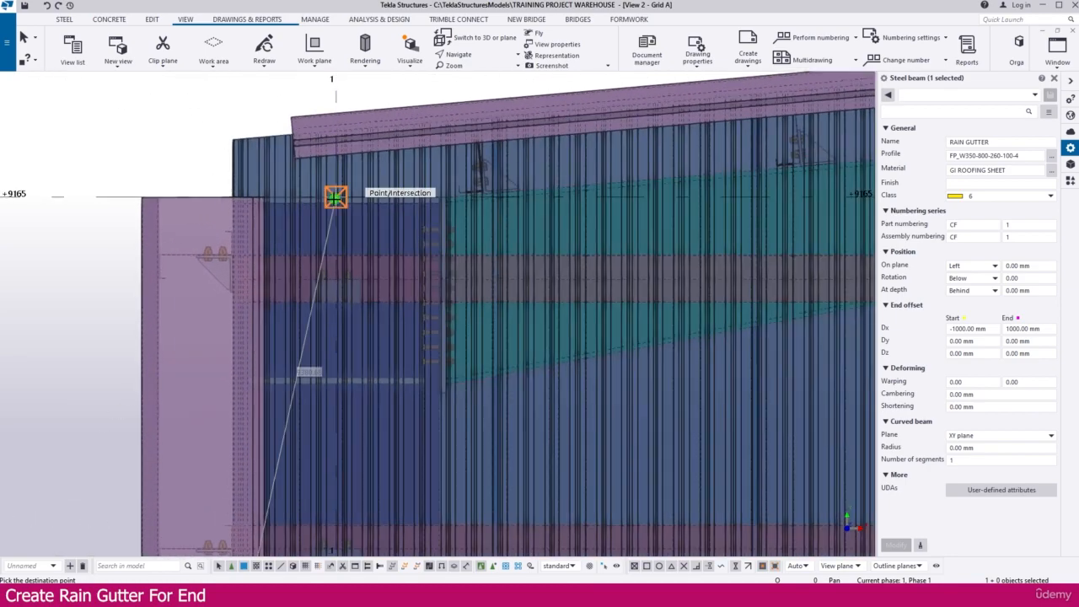
{"action": "scroll", "coordinate": [179, 173], "scroll_direction": "up", "scroll_amount": 5}
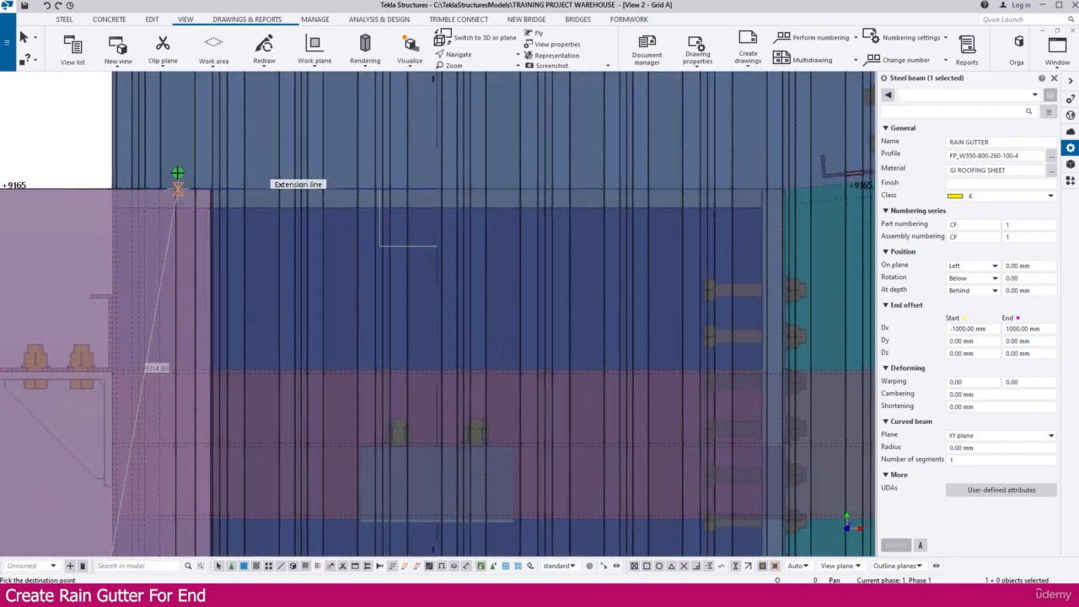
{"action": "scroll", "coordinate": [280, 226], "scroll_direction": "down", "scroll_amount": 1}
{"action": "scroll", "coordinate": [92, 196], "scroll_direction": "up", "scroll_amount": 4}
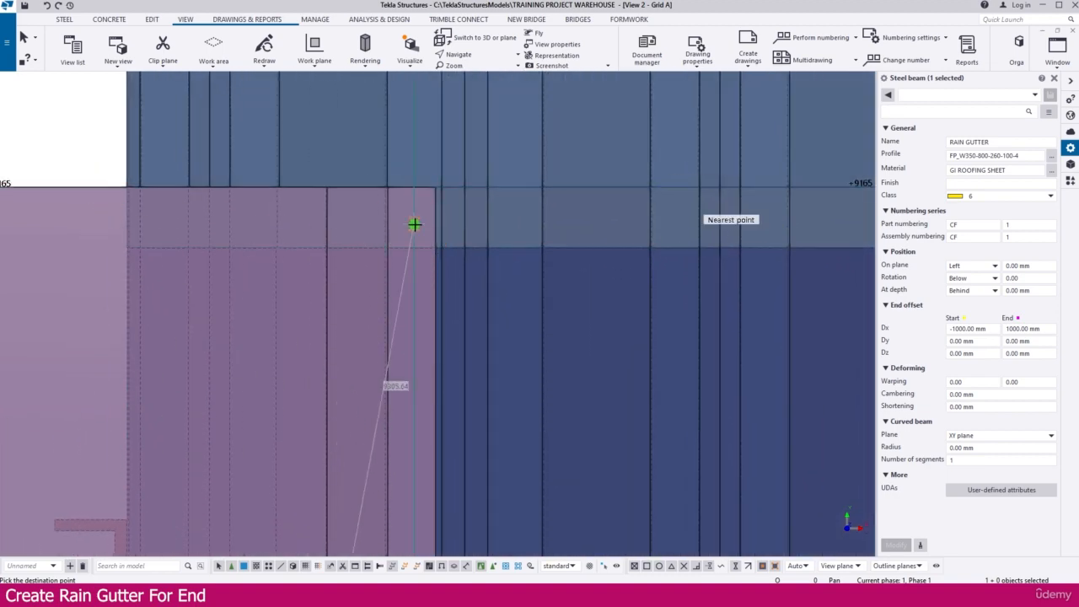
{"action": "scroll", "coordinate": [413, 241], "scroll_direction": "down", "scroll_amount": 3}
{"action": "scroll", "coordinate": [405, 238], "scroll_direction": "down", "scroll_amount": 4}
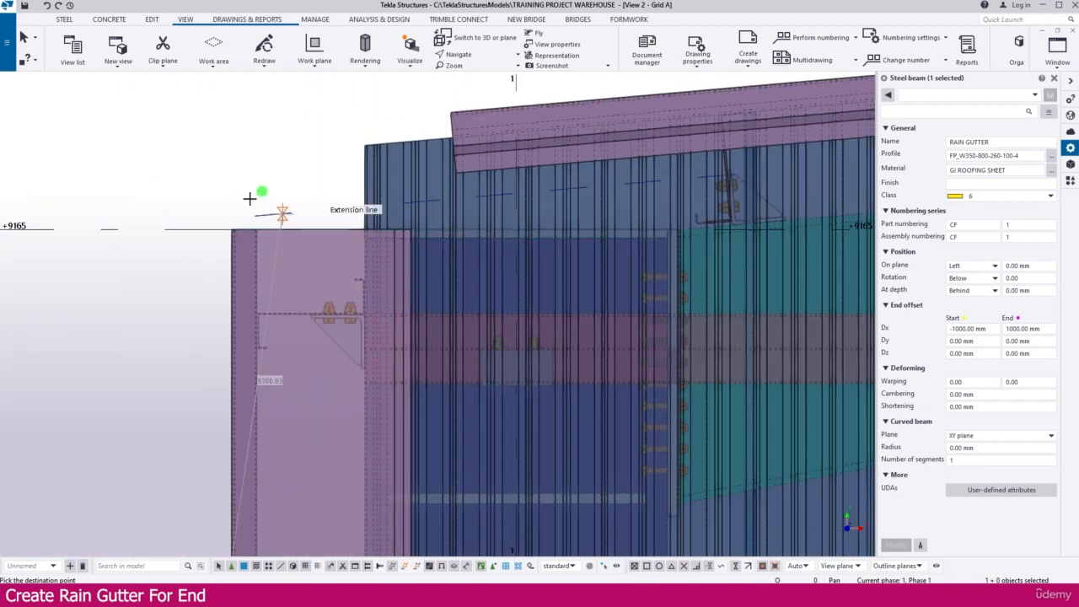
{"action": "left_click", "coordinate": [166, 230]}
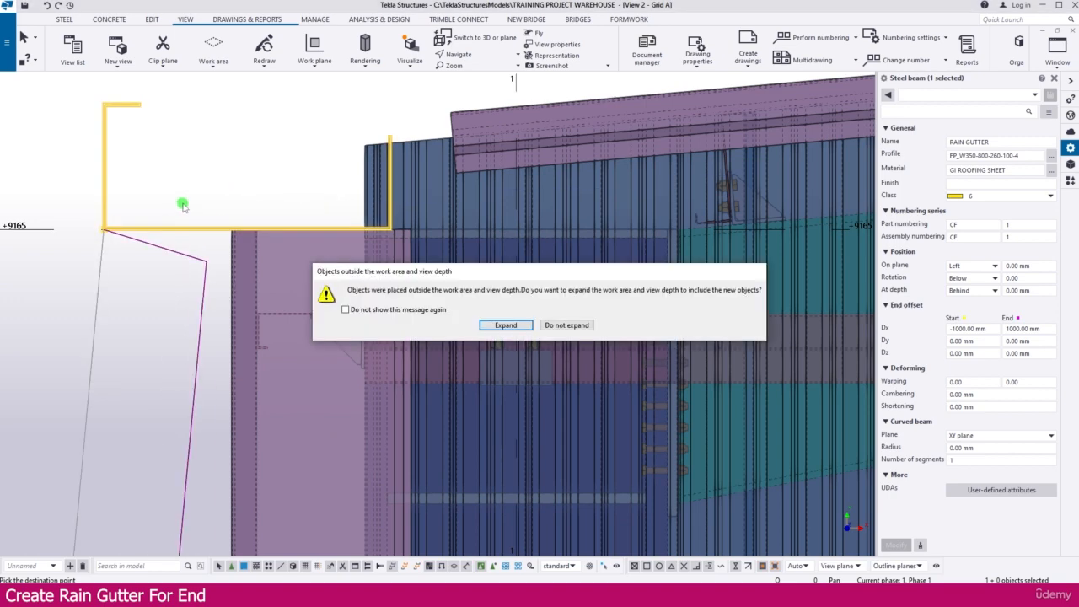
{"action": "left_click", "coordinate": [506, 325]}
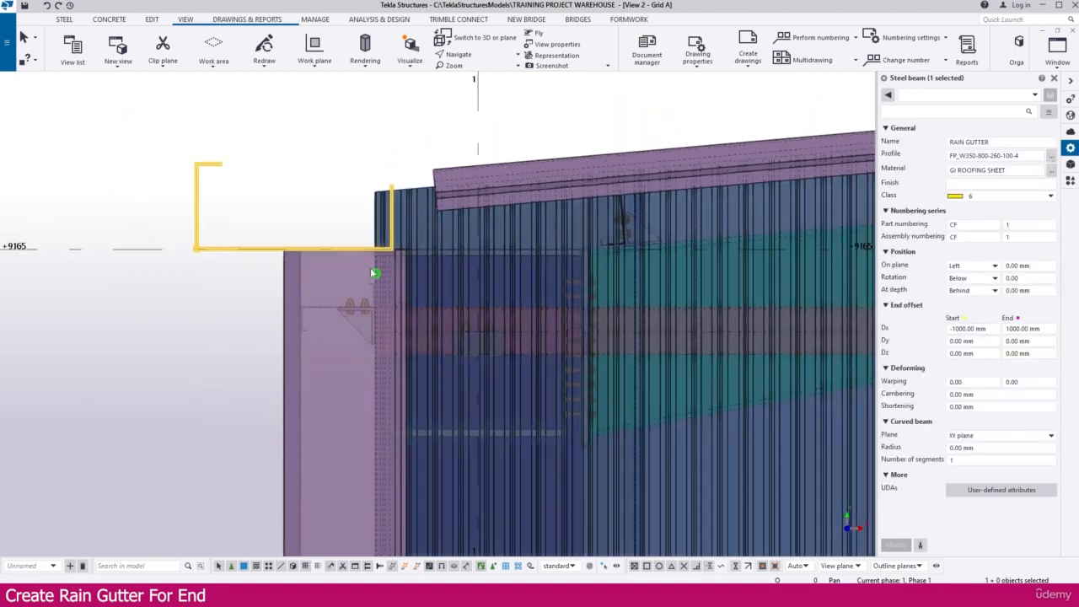
- Switch the parts in the Grid A view to wireframe display
{"action": "key", "text": "ctrl+1"}
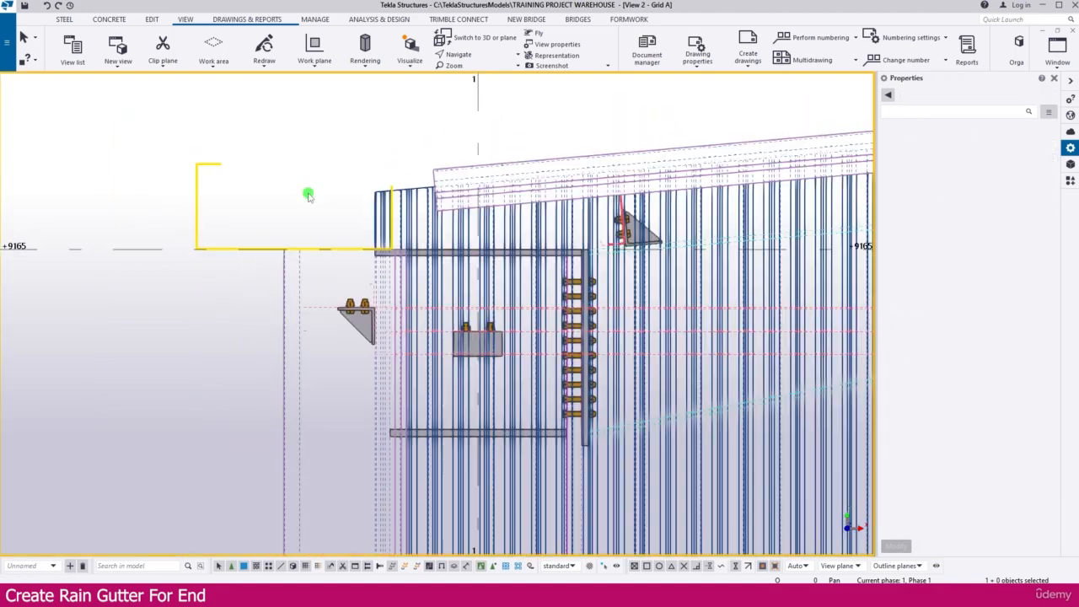
{"action": "scroll", "coordinate": [435, 284], "scroll_direction": "up", "scroll_amount": 2}
{"action": "scroll", "coordinate": [488, 237], "scroll_direction": "down", "scroll_amount": 1}
- Hide the two front and rear wall sheets covering the column at grid 1
{"action": "scroll", "coordinate": [487, 238], "scroll_direction": "down", "scroll_amount": 10}
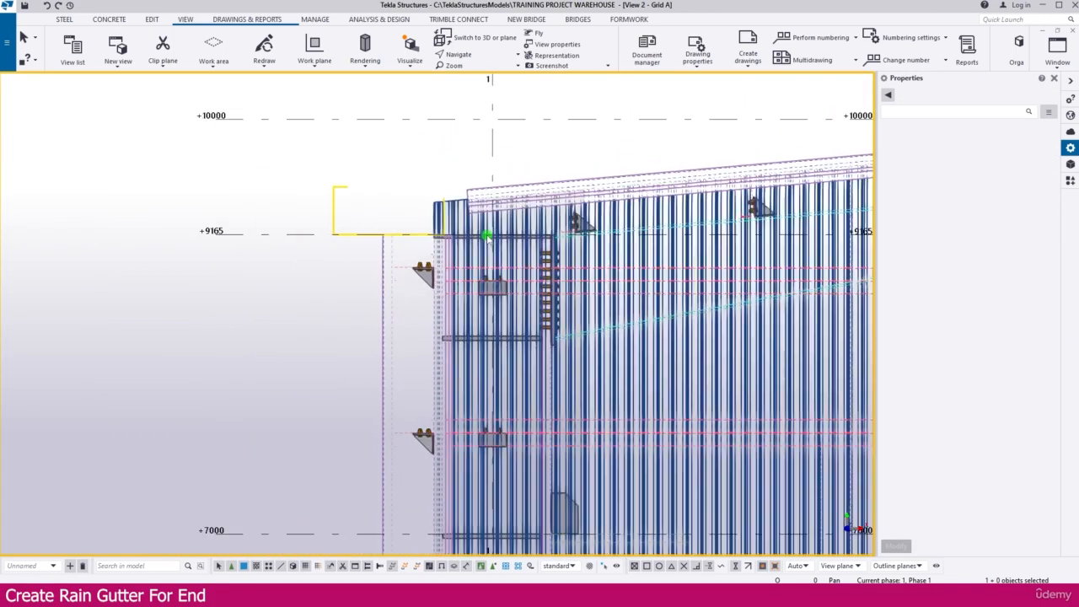
{"action": "scroll", "coordinate": [564, 390], "scroll_direction": "up", "scroll_amount": 10}
{"action": "scroll", "coordinate": [489, 345], "scroll_direction": "up", "scroll_amount": 1}
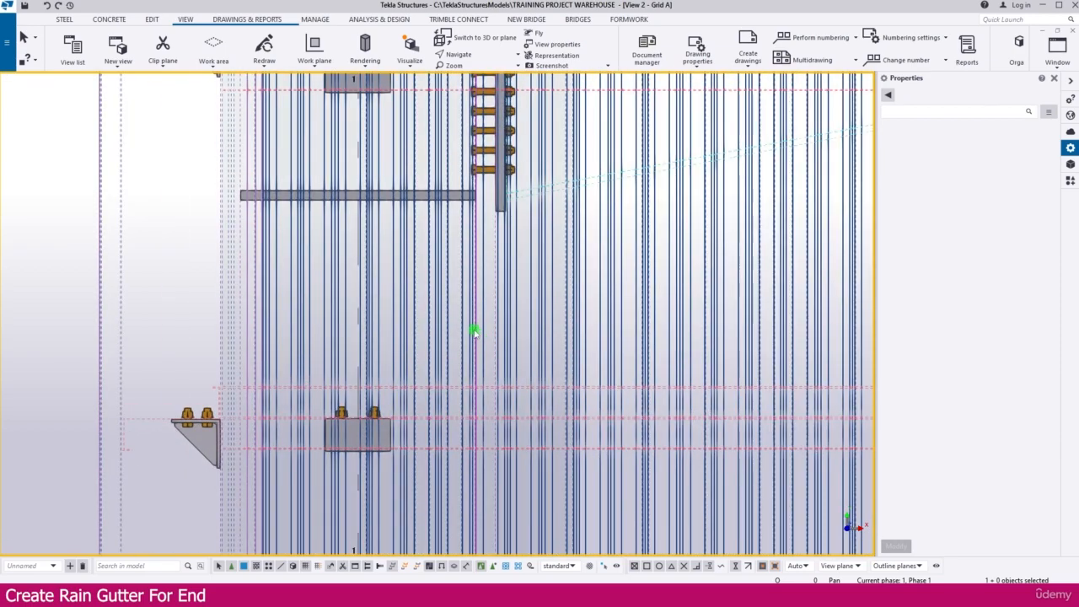
{"action": "scroll", "coordinate": [251, 352], "scroll_direction": "up", "scroll_amount": 1}
{"action": "left_click", "coordinate": [250, 351]}
{"action": "scroll", "coordinate": [281, 328], "scroll_direction": "down", "scroll_amount": 3}
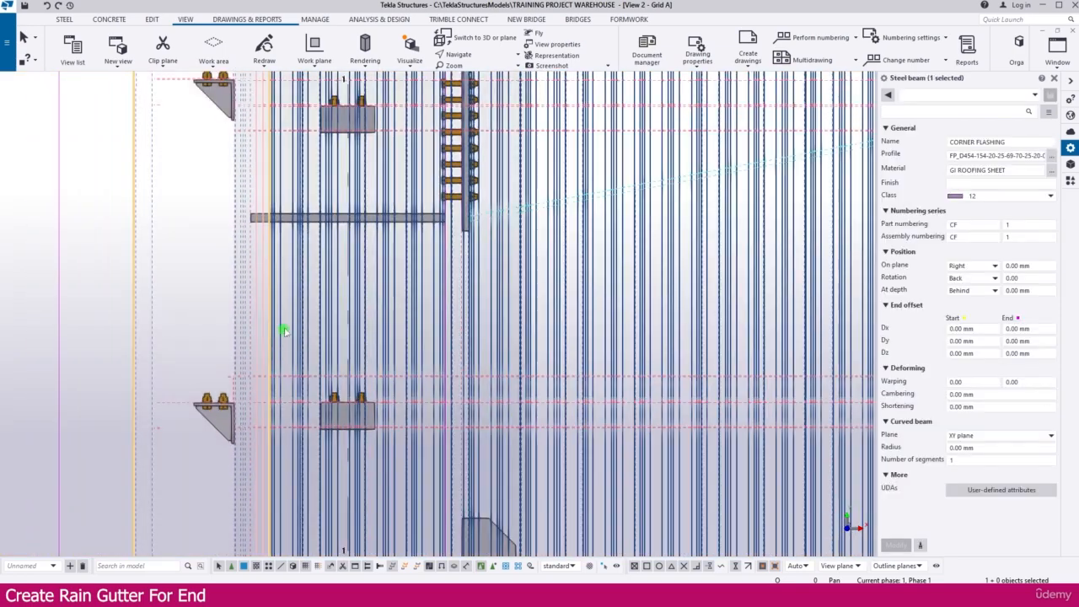
{"action": "scroll", "coordinate": [440, 352], "scroll_direction": "up", "scroll_amount": 3}
{"action": "scroll", "coordinate": [481, 352], "scroll_direction": "up", "scroll_amount": 3}
{"action": "left_click", "coordinate": [465, 327]}
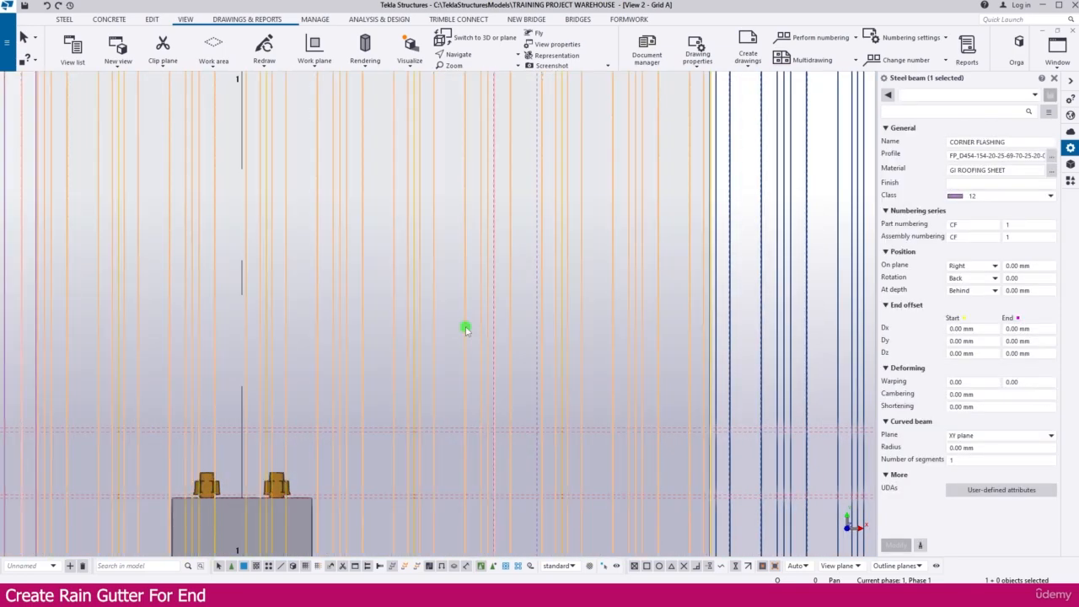
{"action": "left_click", "coordinate": [435, 310], "text": "ctrl"}
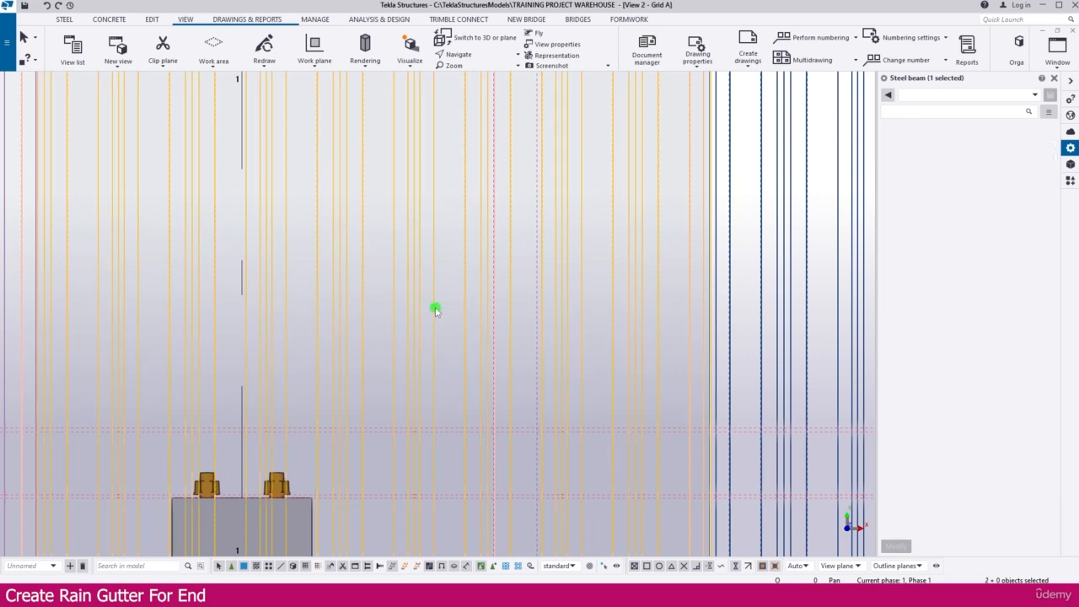
{"action": "right_click", "coordinate": [494, 311]}
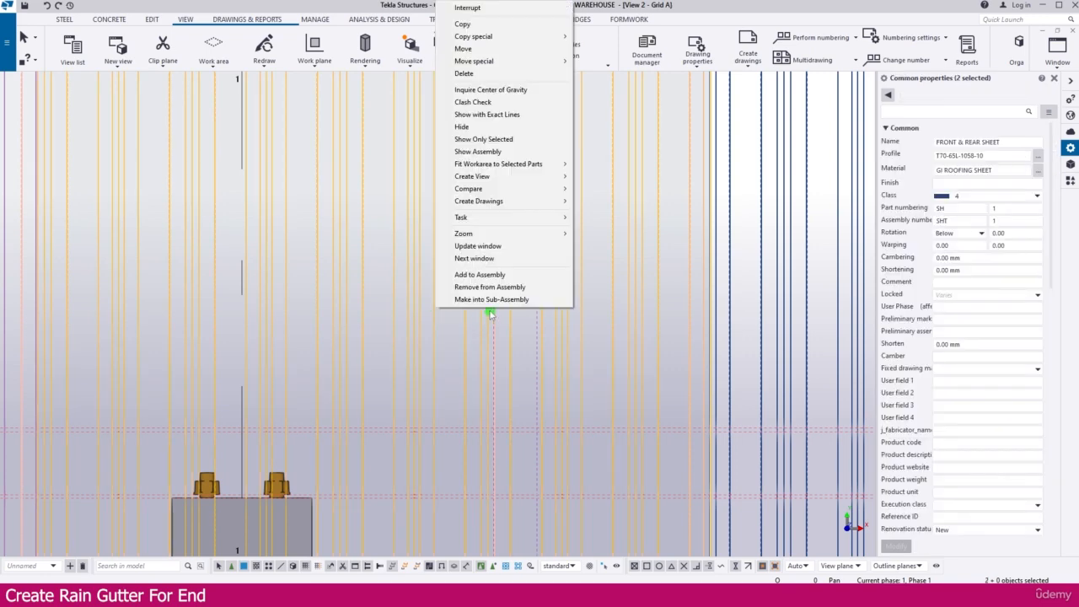
{"action": "left_click", "coordinate": [462, 126]}
{"action": "scroll", "coordinate": [472, 312], "scroll_direction": "up", "scroll_amount": 5}
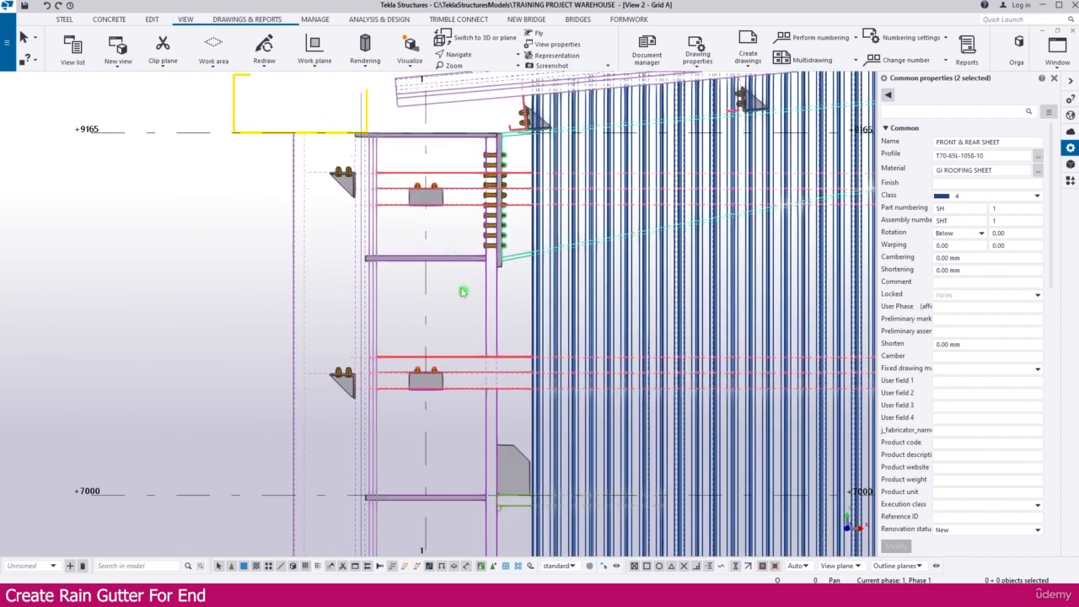
{"action": "middle_click_drag", "start_coordinate": [448, 331], "coordinate": [446, 354]}
{"action": "scroll", "coordinate": [490, 338], "scroll_direction": "up", "scroll_amount": 2}
{"action": "left_click", "coordinate": [497, 332]}
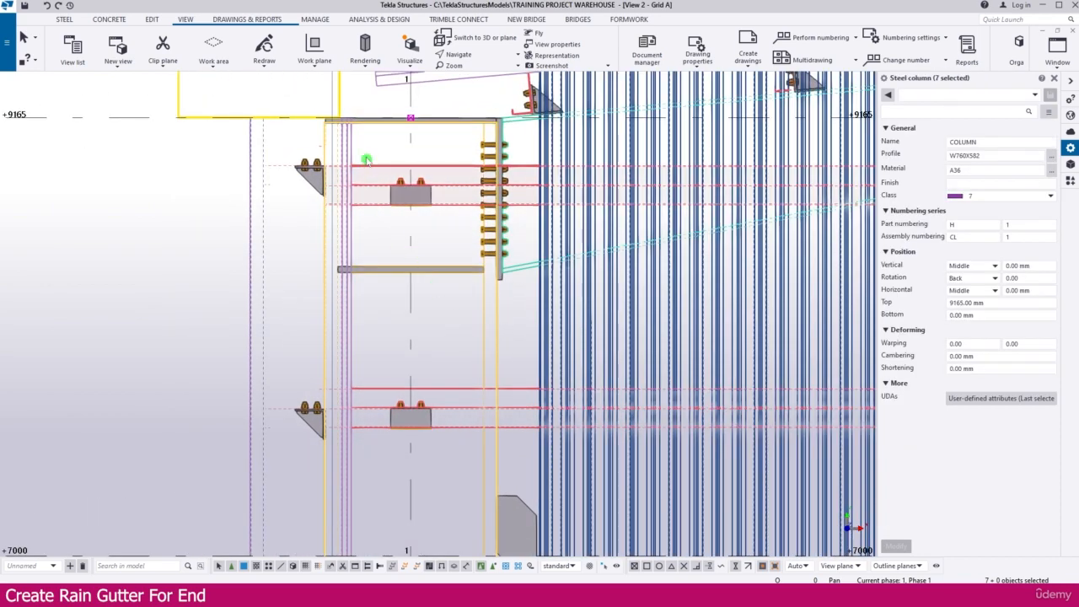
{"action": "scroll", "coordinate": [354, 139], "scroll_direction": "up", "scroll_amount": 3}
{"action": "scroll", "coordinate": [464, 245], "scroll_direction": "down", "scroll_amount": 4}
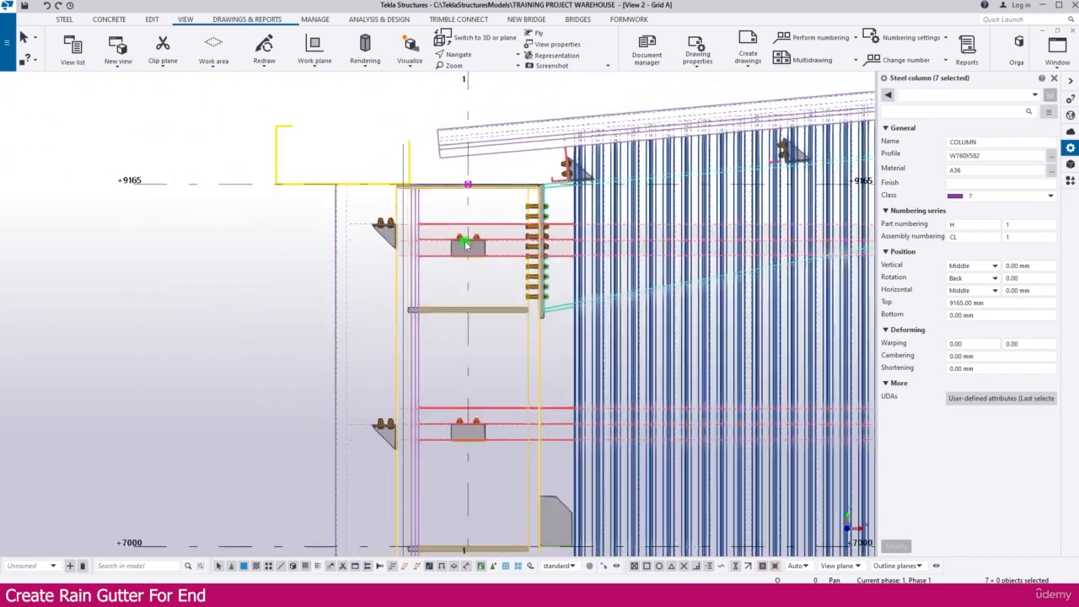
{"action": "scroll", "coordinate": [466, 245], "scroll_direction": "down", "scroll_amount": 3}
- Move the rain gutter from its lower outer corner to the outer top corner of the column's cap plate, without expanding the work area
{"action": "left_click_drag", "start_coordinate": [358, 136], "coordinate": [307, 161]}
{"action": "right_click", "coordinate": [309, 161]}
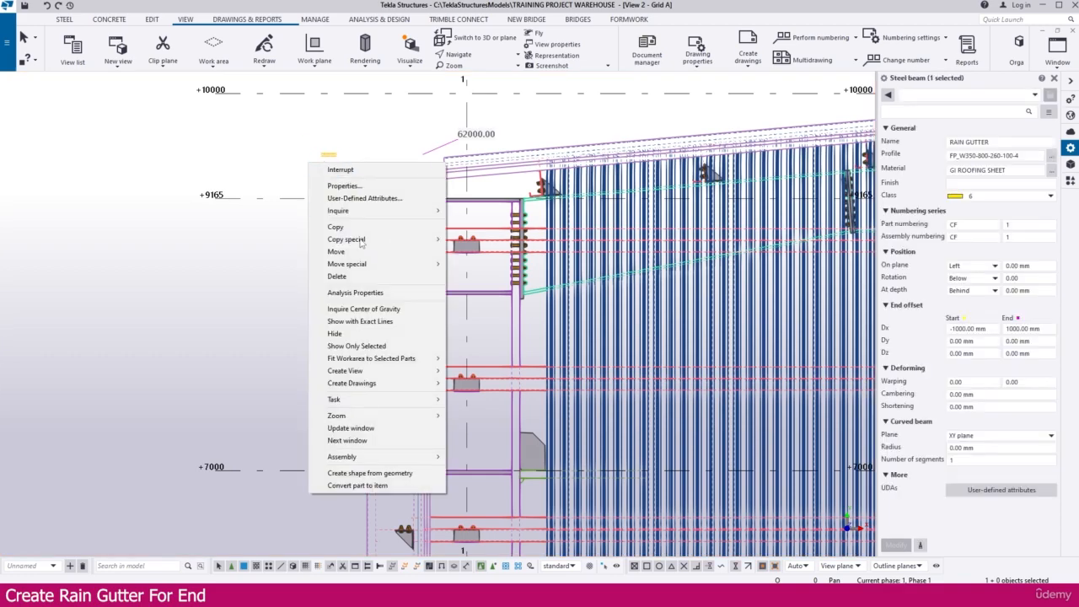
{"action": "left_click", "coordinate": [337, 251]}
{"action": "scroll", "coordinate": [320, 190], "scroll_direction": "up", "scroll_amount": 6}
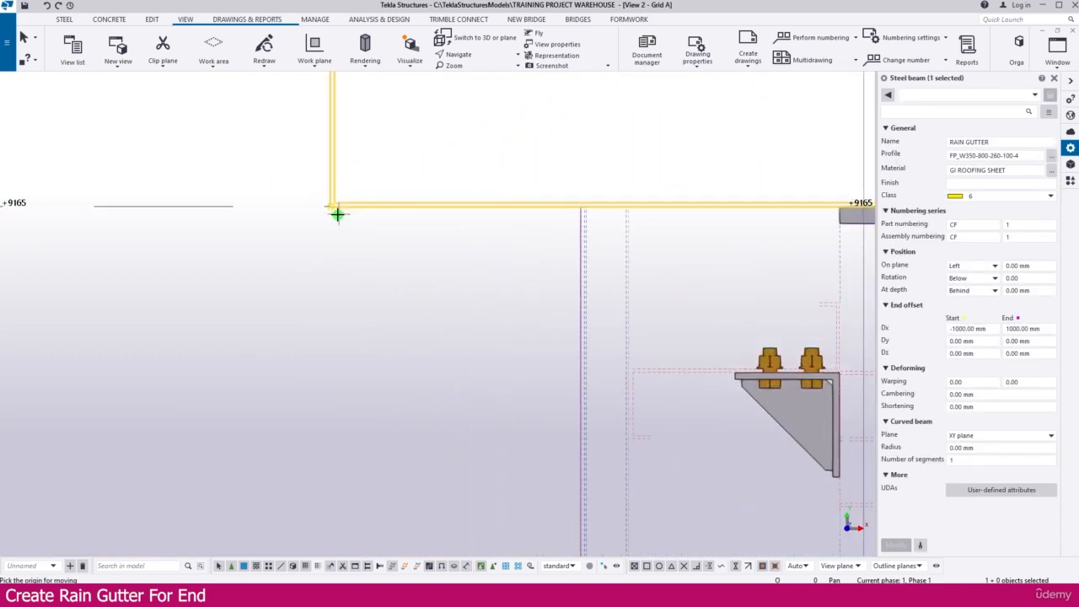
{"action": "left_click", "coordinate": [331, 205]}
{"action": "scroll", "coordinate": [262, 242], "scroll_direction": "down", "scroll_amount": 4}
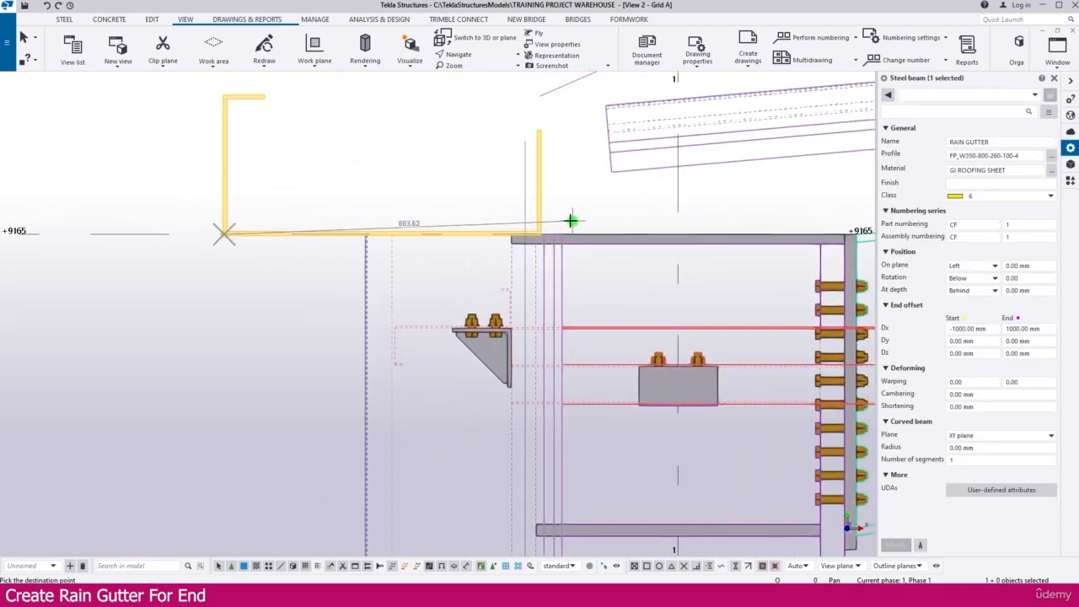
{"action": "scroll", "coordinate": [498, 236], "scroll_direction": "up", "scroll_amount": 5}
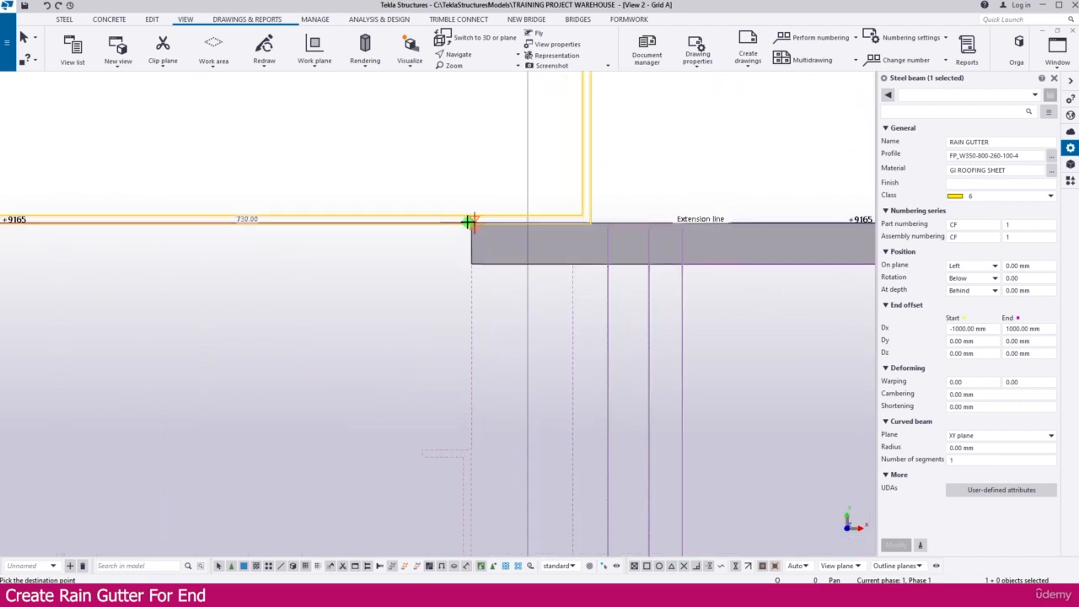
{"action": "scroll", "coordinate": [470, 221], "scroll_direction": "up", "scroll_amount": 4}
{"action": "scroll", "coordinate": [486, 215], "scroll_direction": "up", "scroll_amount": 3}
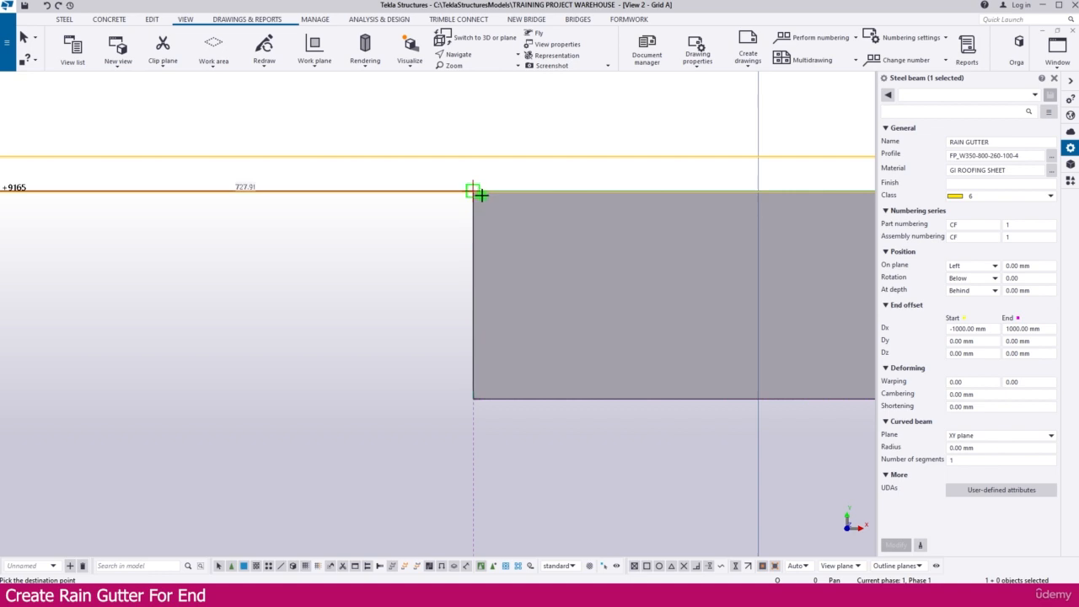
{"action": "left_click", "coordinate": [478, 192]}
{"action": "left_click", "coordinate": [578, 327]}
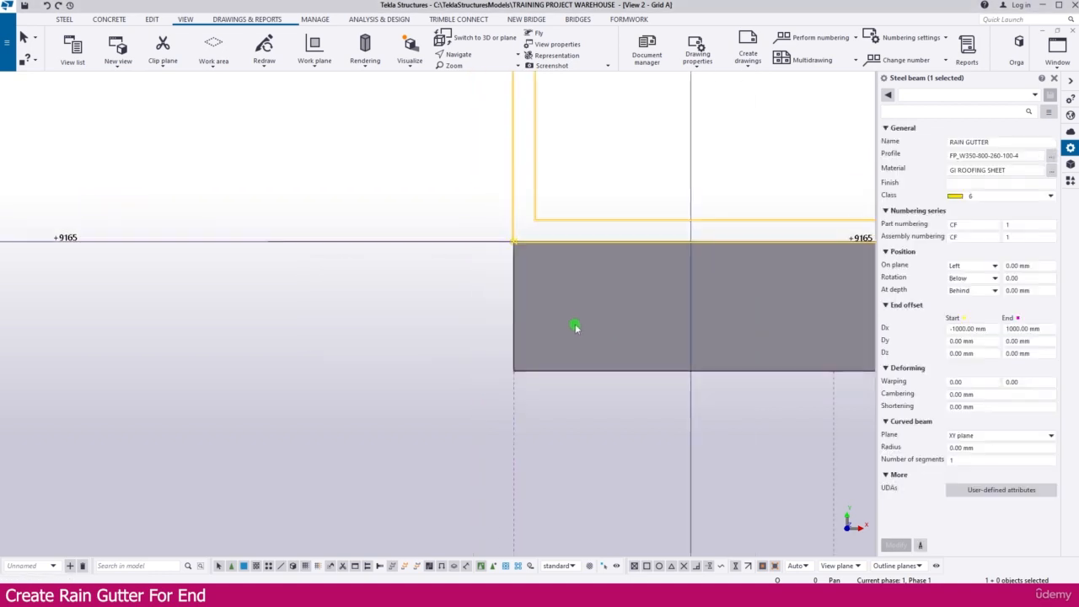
- Move the rain gutter 460 mm outward along the +9165 level, without expanding the work area and view depth
{"action": "scroll", "coordinate": [540, 306], "scroll_direction": "down", "scroll_amount": 5}
{"action": "right_click", "coordinate": [540, 207]}
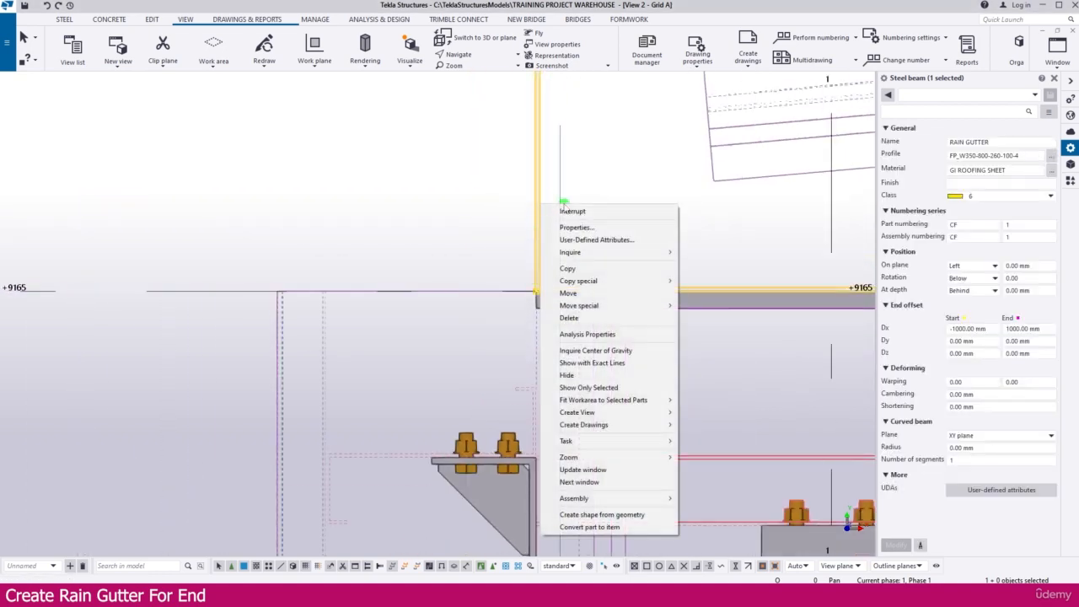
{"action": "left_click", "coordinate": [575, 292]}
{"action": "scroll", "coordinate": [581, 289], "scroll_direction": "down", "scroll_amount": 2}
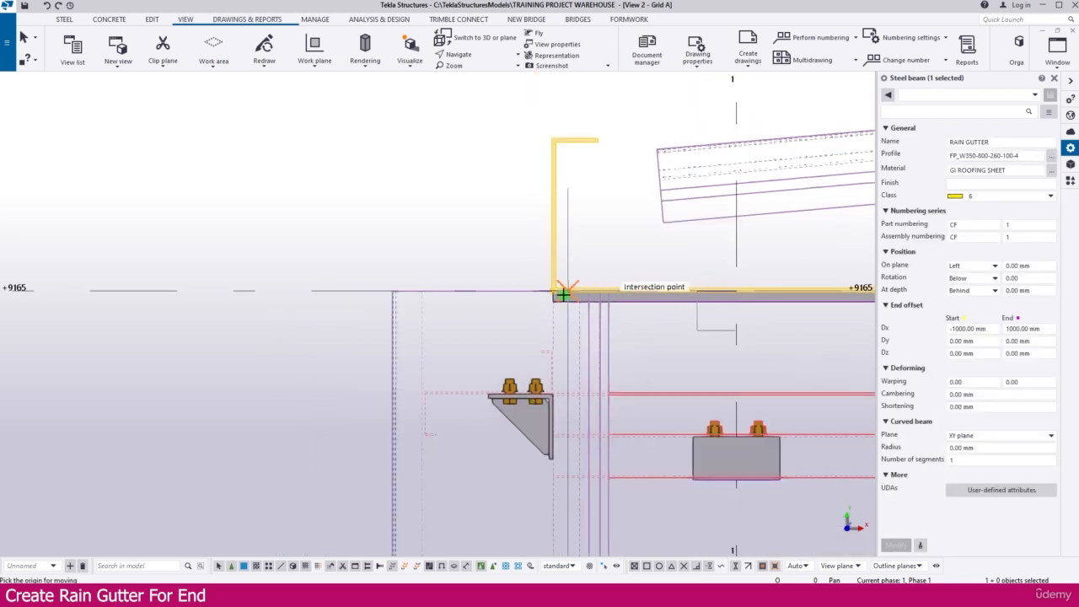
{"action": "left_click", "coordinate": [307, 288]}
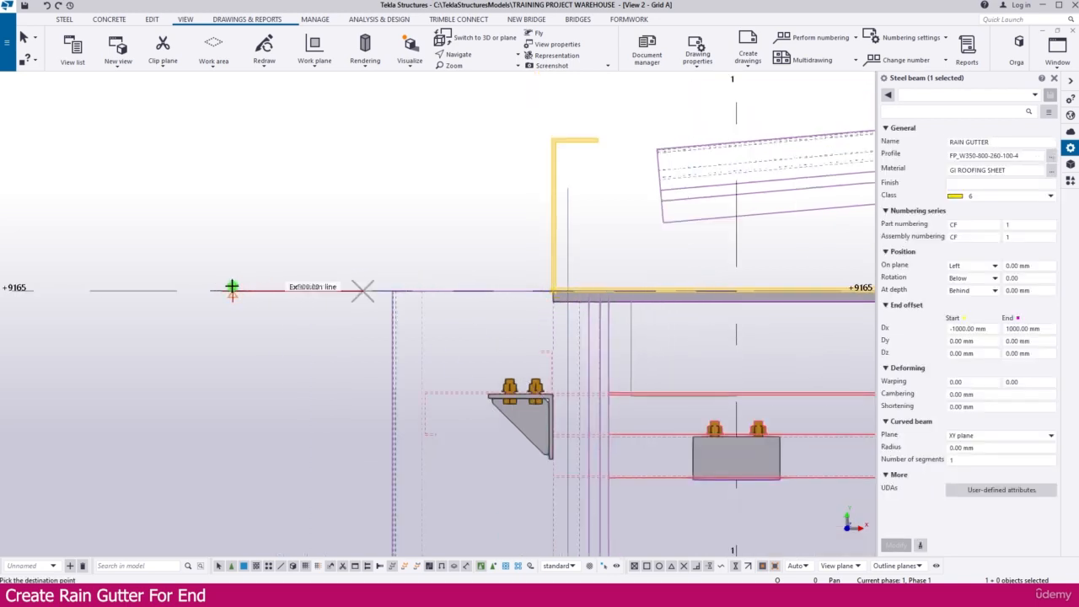
{"action": "type", "text": "460"}
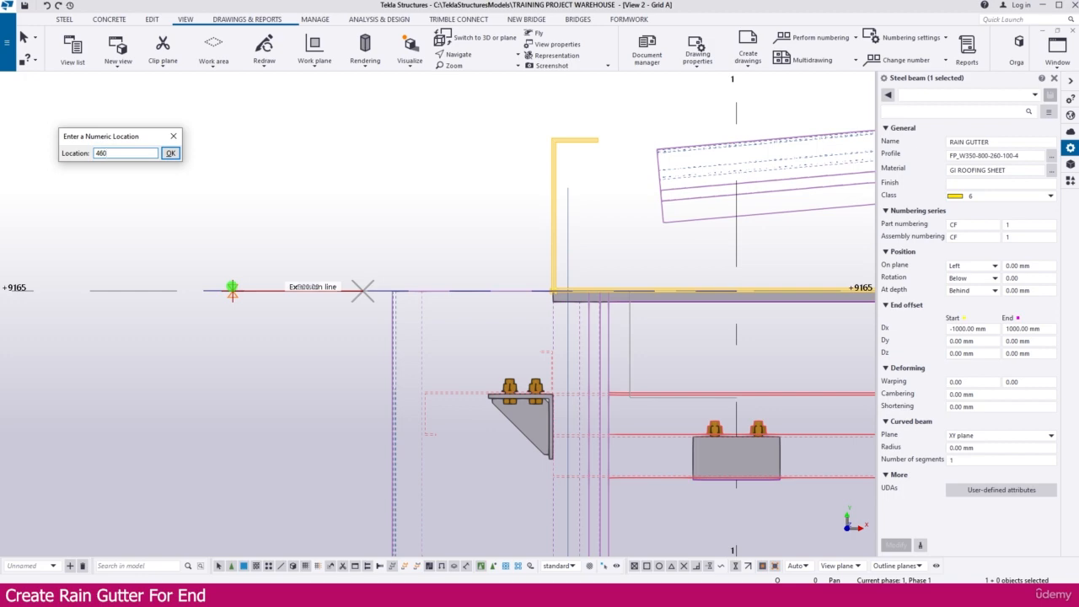
{"action": "key", "text": "Return"}
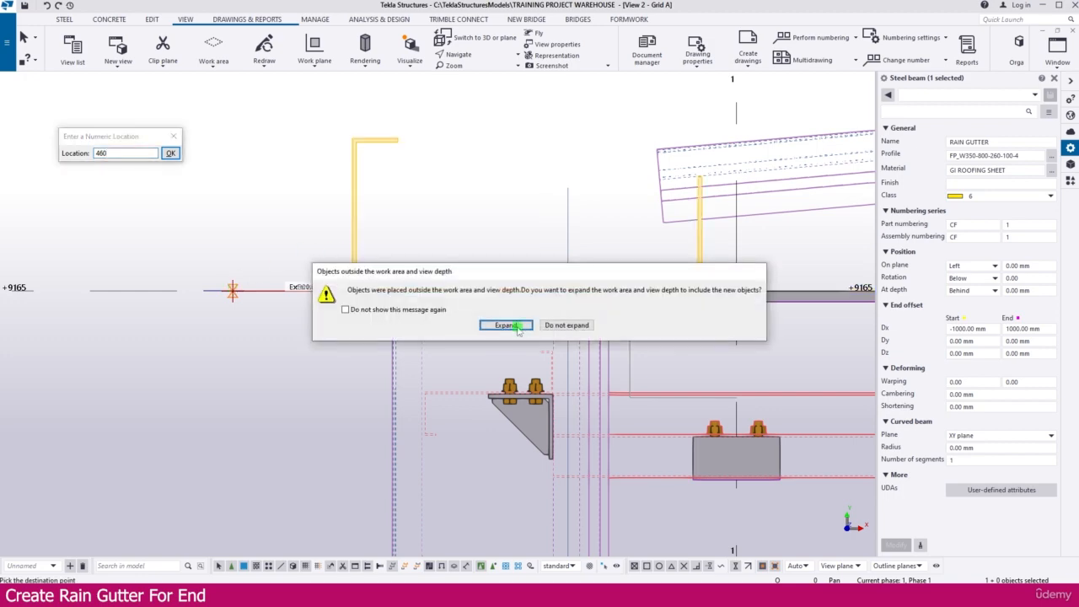
{"action": "left_click", "coordinate": [587, 327]}
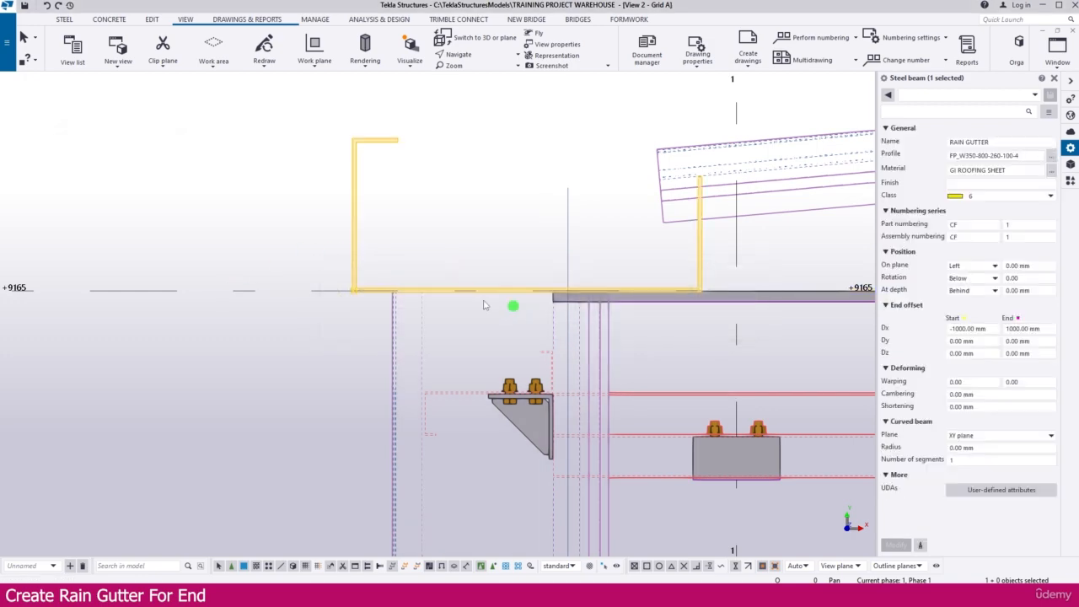
{"action": "scroll", "coordinate": [457, 295], "scroll_direction": "down", "scroll_amount": 4}
{"action": "middle_click_drag", "start_coordinate": [481, 270], "coordinate": [457, 274]}
{"action": "scroll", "coordinate": [533, 273], "scroll_direction": "up", "scroll_amount": 2}
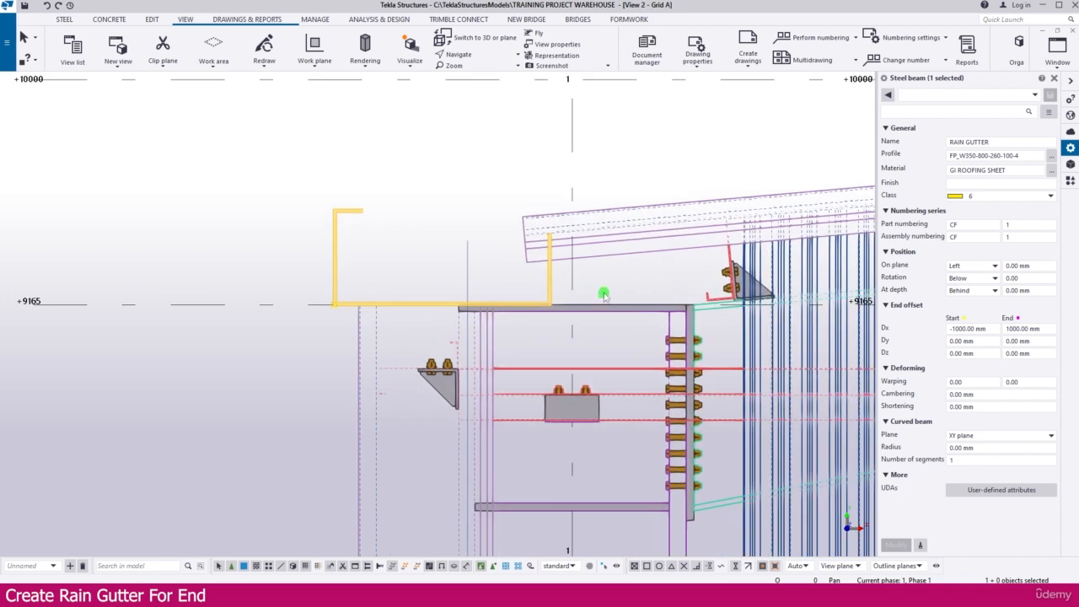
{"action": "left_click", "coordinate": [602, 292]}
{"action": "left_click", "coordinate": [550, 287]}
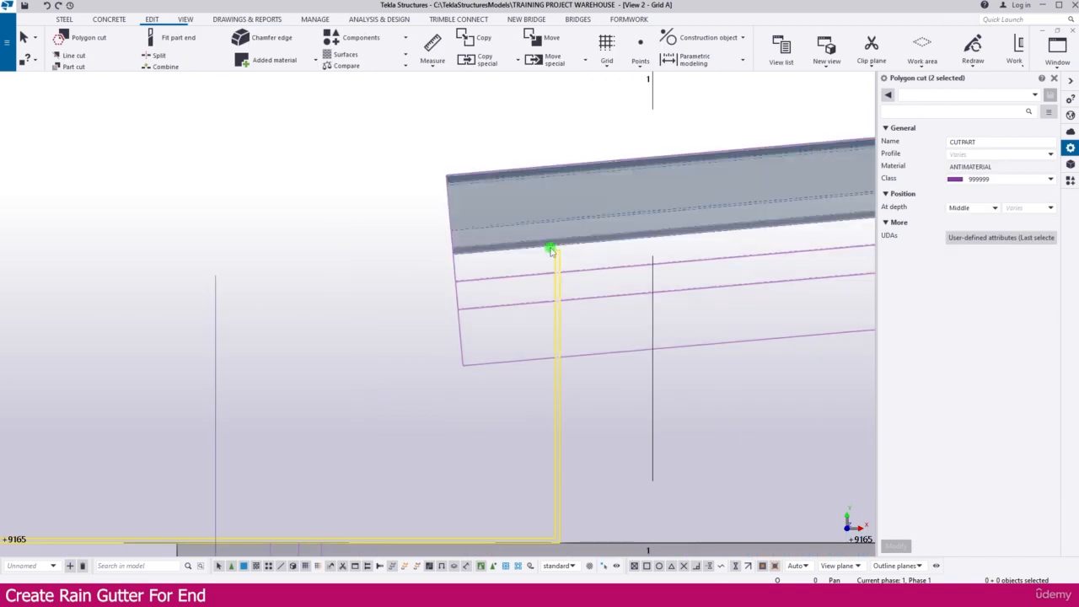
- Add a horizontal construction line through the top end of the rain gutter's inner upright
{"action": "left_click", "coordinate": [675, 38]}
{"action": "left_click", "coordinate": [672, 67]}
{"action": "scroll", "coordinate": [563, 258], "scroll_direction": "up", "scroll_amount": 2}
{"action": "scroll", "coordinate": [552, 249], "scroll_direction": "up", "scroll_amount": 3}
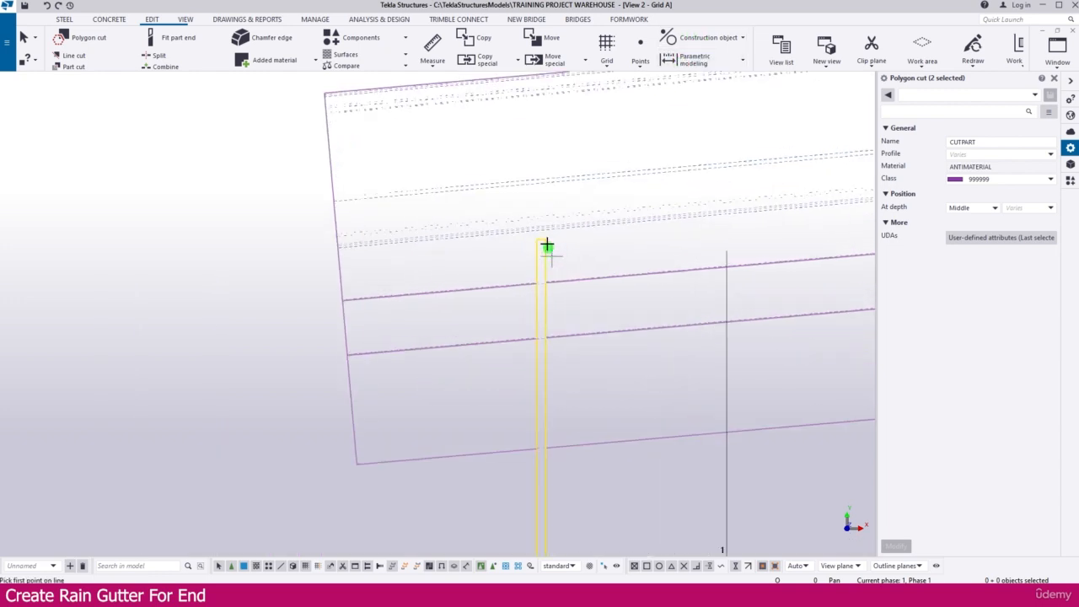
{"action": "left_click", "coordinate": [533, 234]}
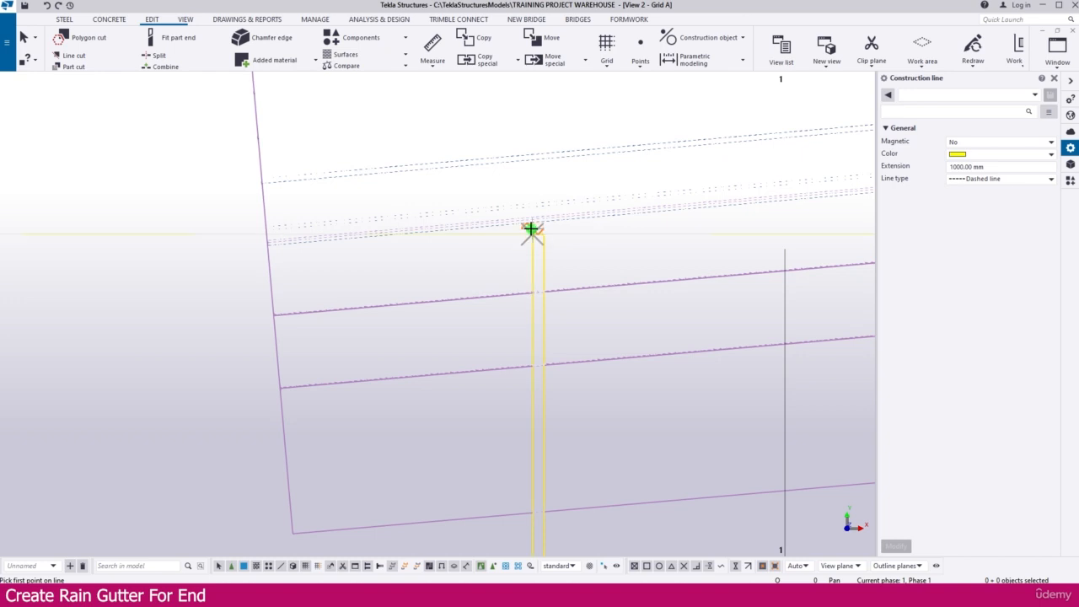
{"action": "scroll", "coordinate": [531, 232], "scroll_direction": "down", "scroll_amount": 3}
{"action": "scroll", "coordinate": [397, 229], "scroll_direction": "up", "scroll_amount": 2}
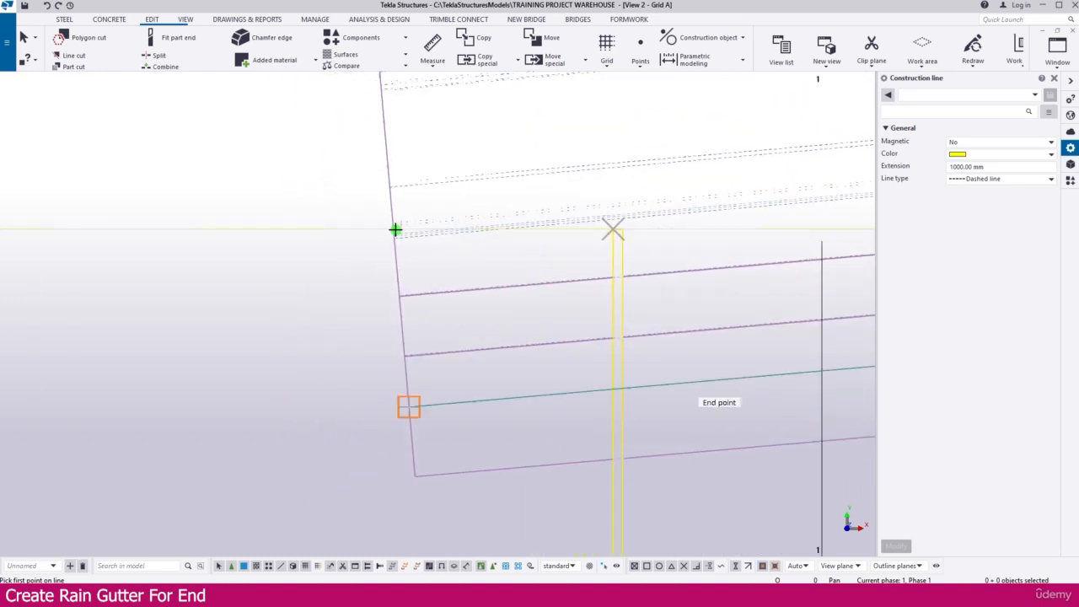
{"action": "scroll", "coordinate": [393, 229], "scroll_direction": "up", "scroll_amount": 3}
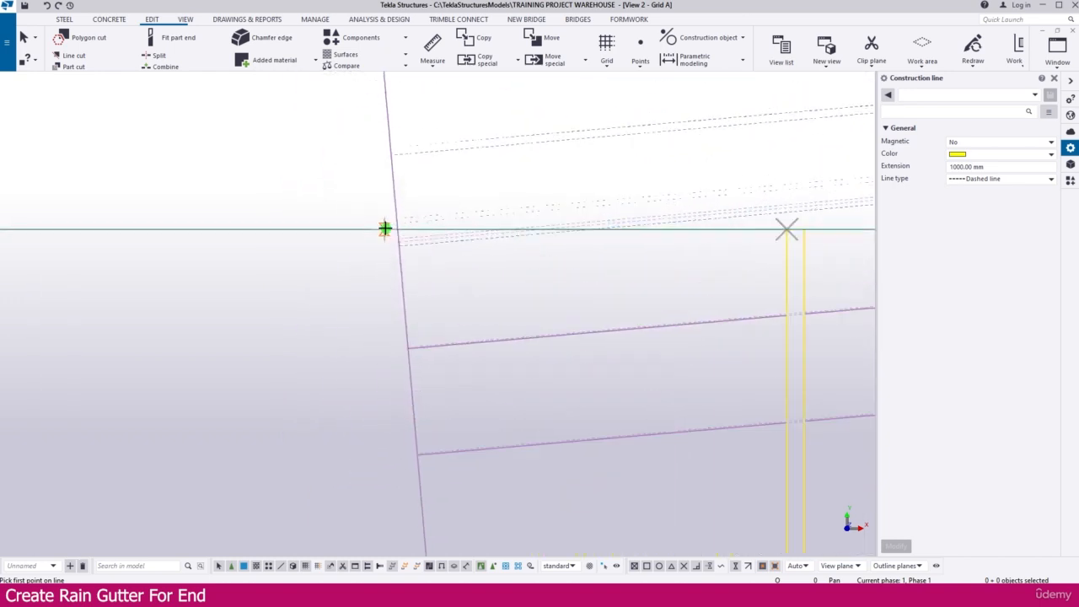
{"action": "key", "text": "Escape"}
{"action": "scroll", "coordinate": [339, 211], "scroll_direction": "down", "scroll_amount": 5}
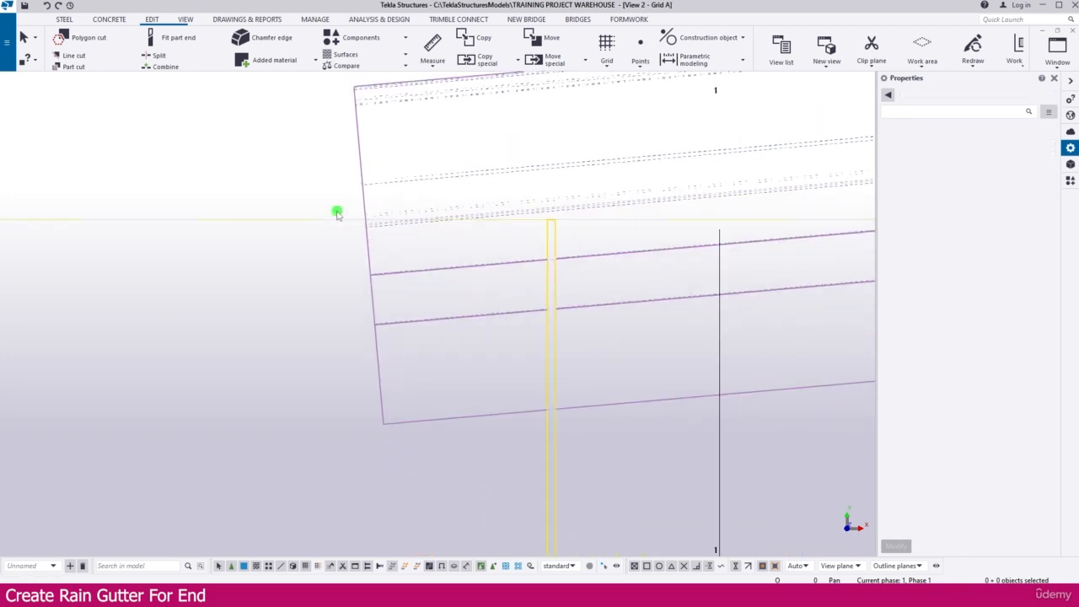
- Polygon-cut the lower end of the sloping roof-edge part below the construction line, from its outer end to the gutter's inner upright
{"action": "left_click", "coordinate": [107, 47]}
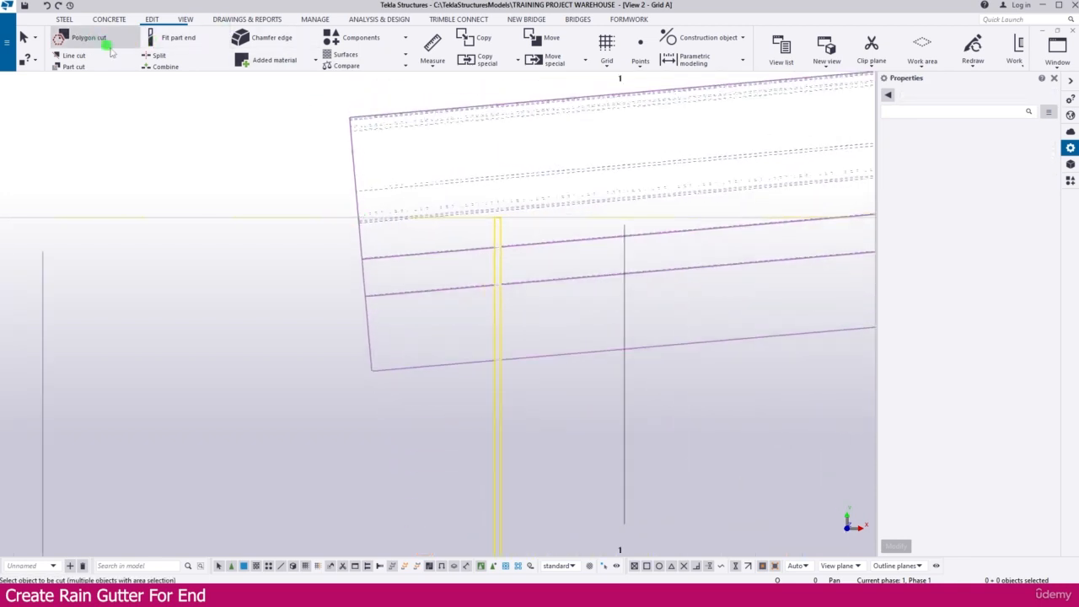
{"action": "left_click_drag", "start_coordinate": [346, 314], "coordinate": [327, 317]}
{"action": "scroll", "coordinate": [360, 207], "scroll_direction": "up", "scroll_amount": 3}
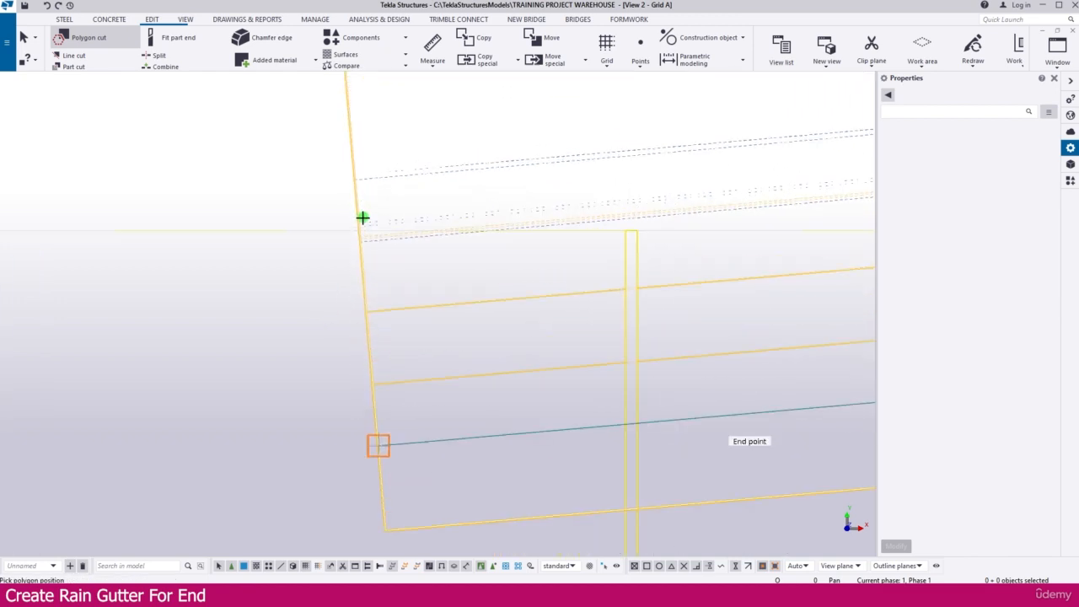
{"action": "scroll", "coordinate": [361, 230], "scroll_direction": "up", "scroll_amount": 3}
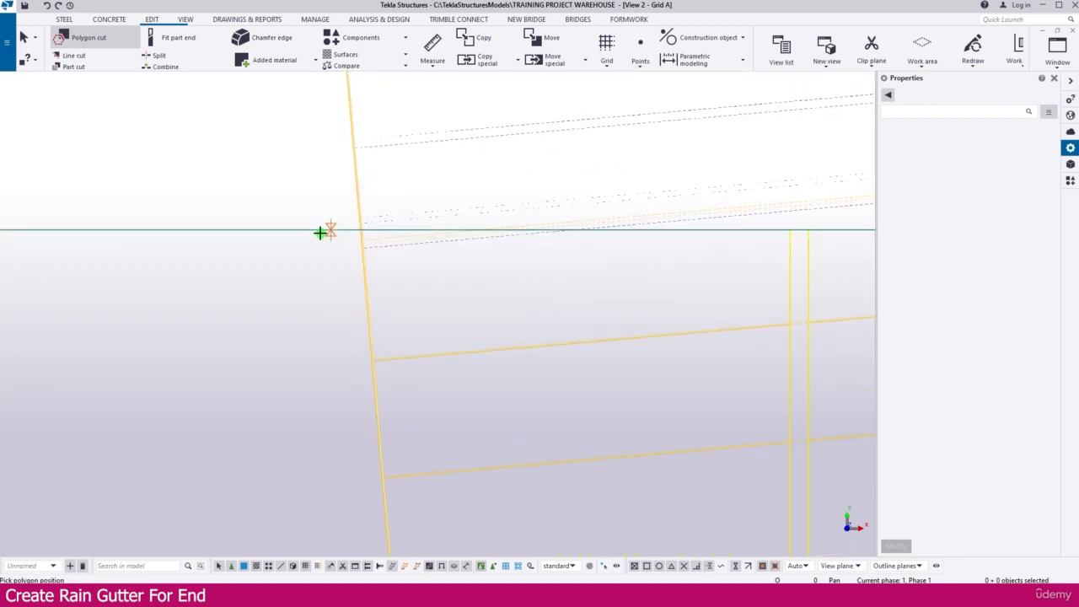
{"action": "scroll", "coordinate": [321, 233], "scroll_direction": "down", "scroll_amount": 3}
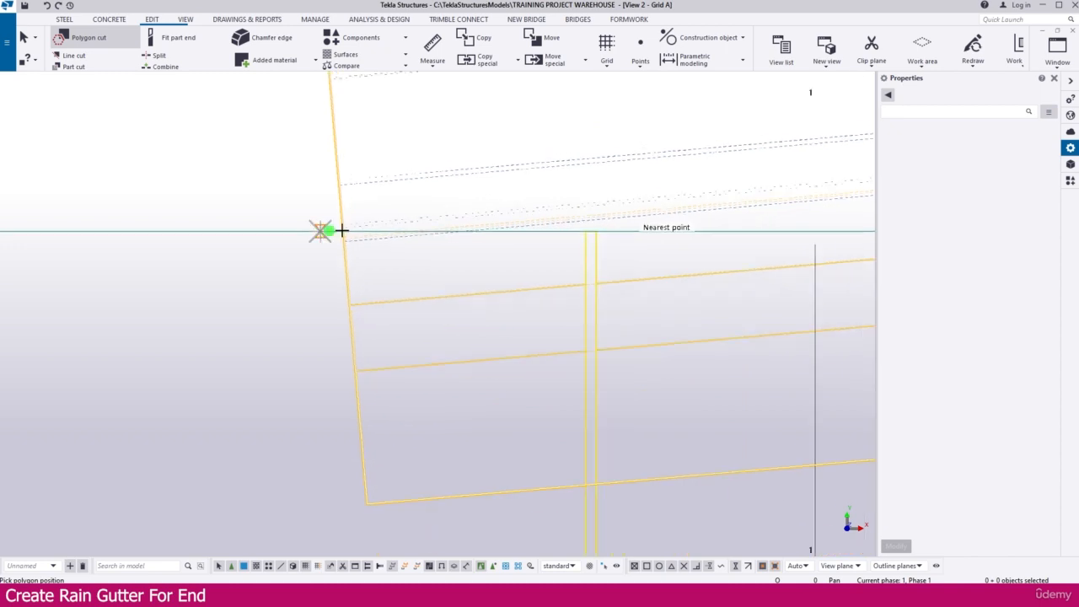
{"action": "left_click", "coordinate": [321, 232]}
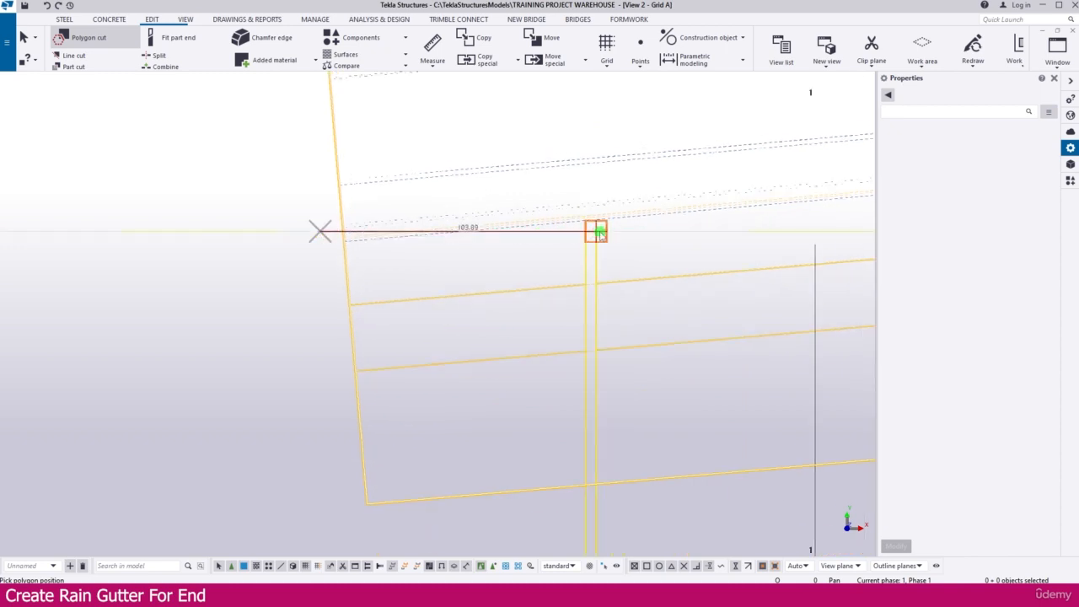
{"action": "left_click", "coordinate": [596, 232]}
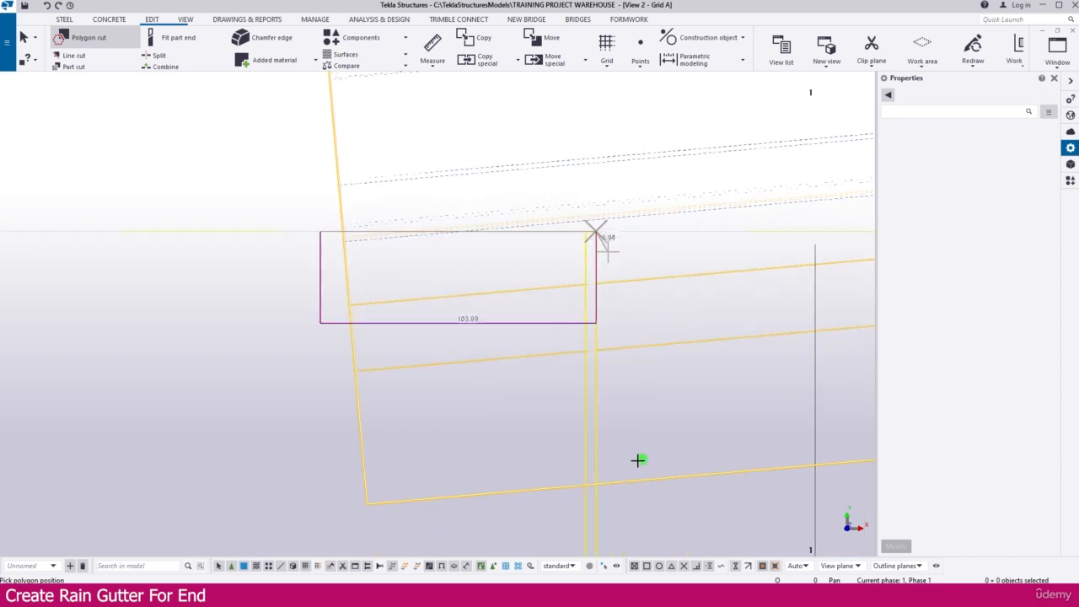
{"action": "left_click", "coordinate": [594, 486]}
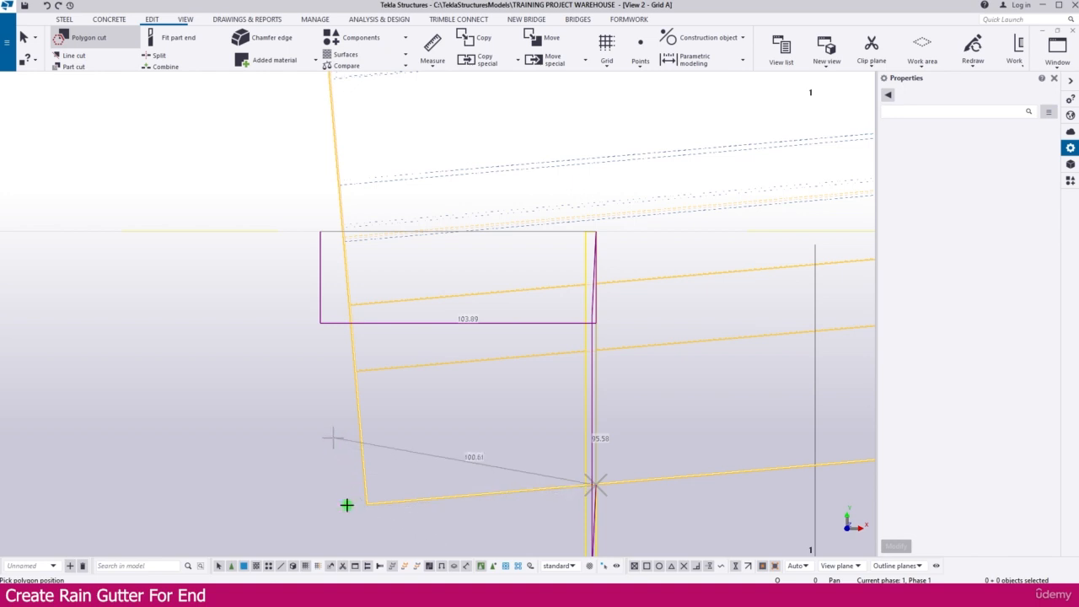
{"action": "left_click", "coordinate": [367, 506]}
{"action": "scroll", "coordinate": [367, 505], "scroll_direction": "down", "scroll_amount": 2}
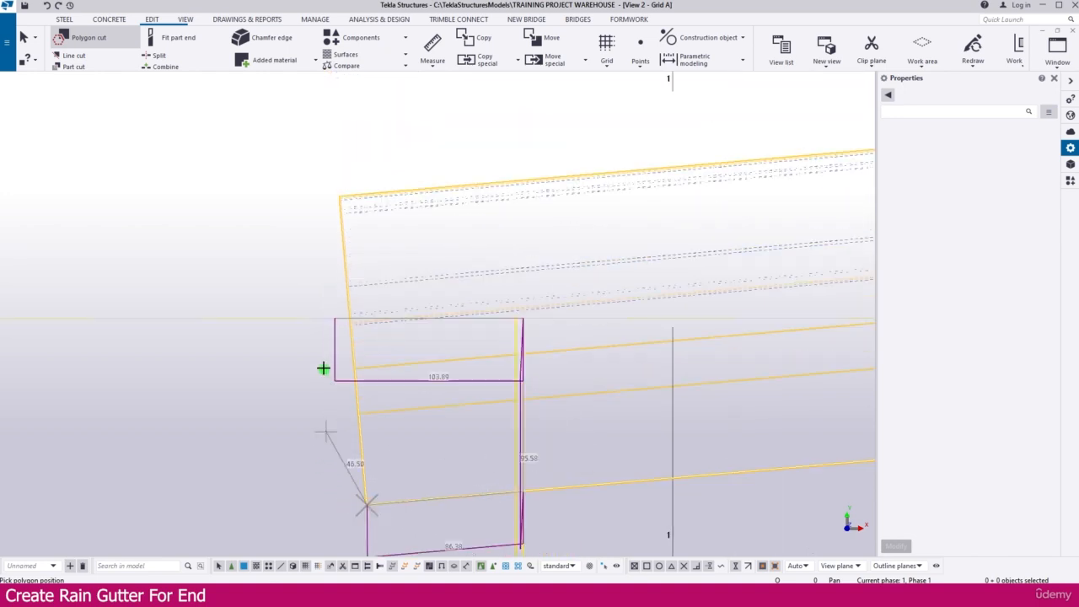
{"action": "left_click", "coordinate": [324, 361]}
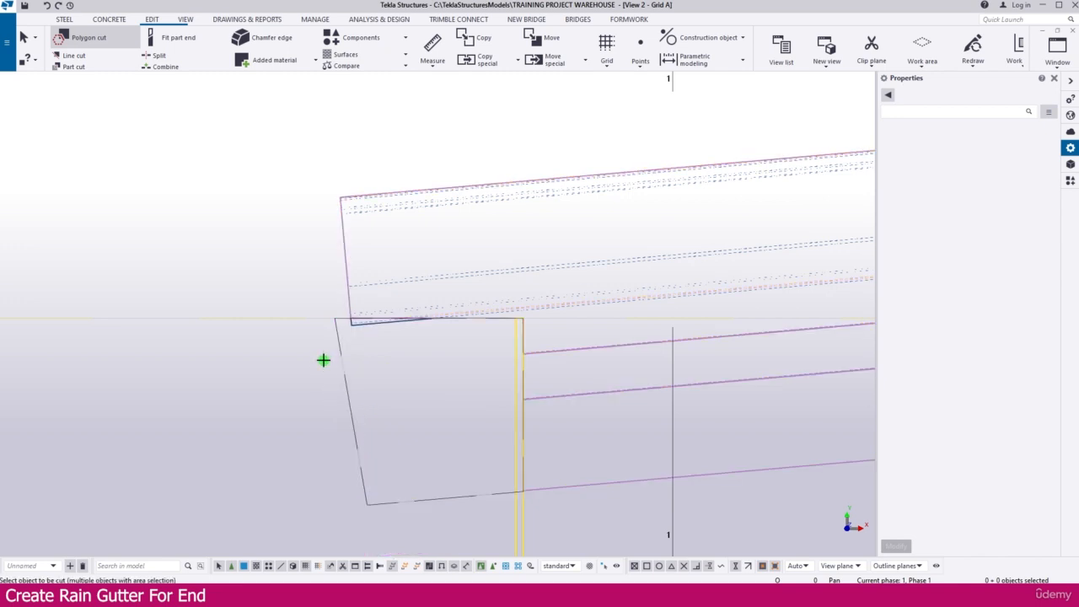
{"action": "left_click", "coordinate": [446, 356]}
{"action": "scroll", "coordinate": [445, 347], "scroll_direction": "down", "scroll_amount": 3}
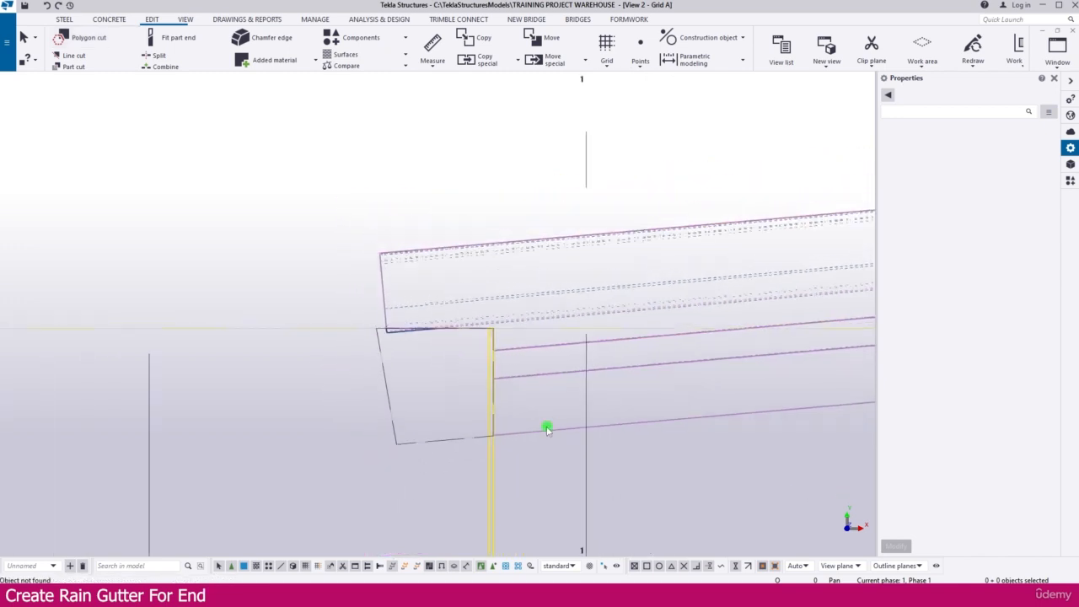
- Redraw the Grid A view to bring back the hidden front and rear wall sheets
{"action": "left_click", "coordinate": [481, 377]}
{"action": "scroll", "coordinate": [478, 354], "scroll_direction": "down", "scroll_amount": 3}
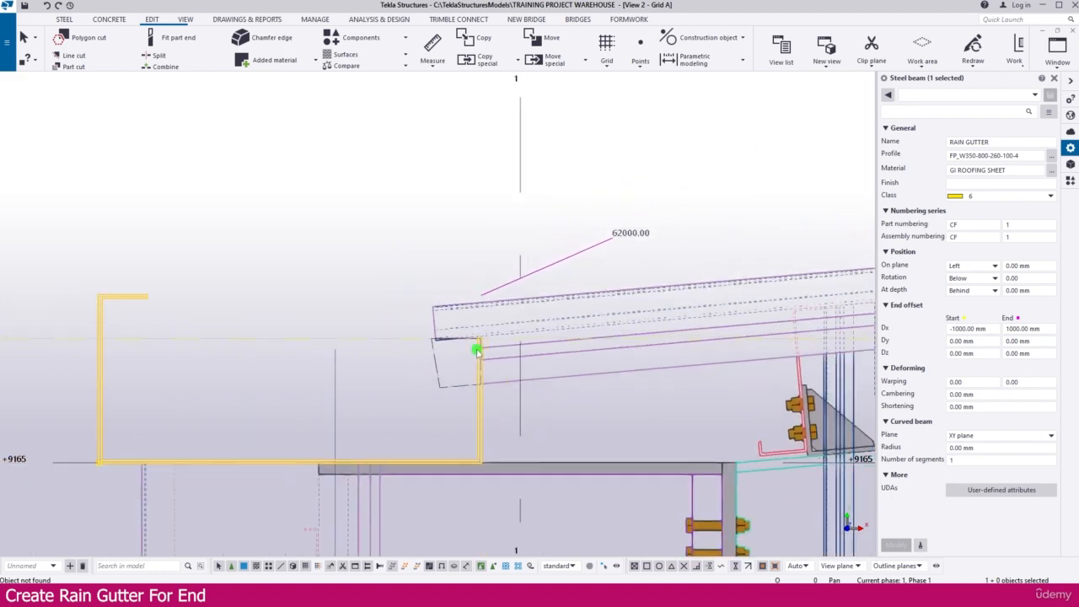
{"action": "right_click", "coordinate": [382, 280]}
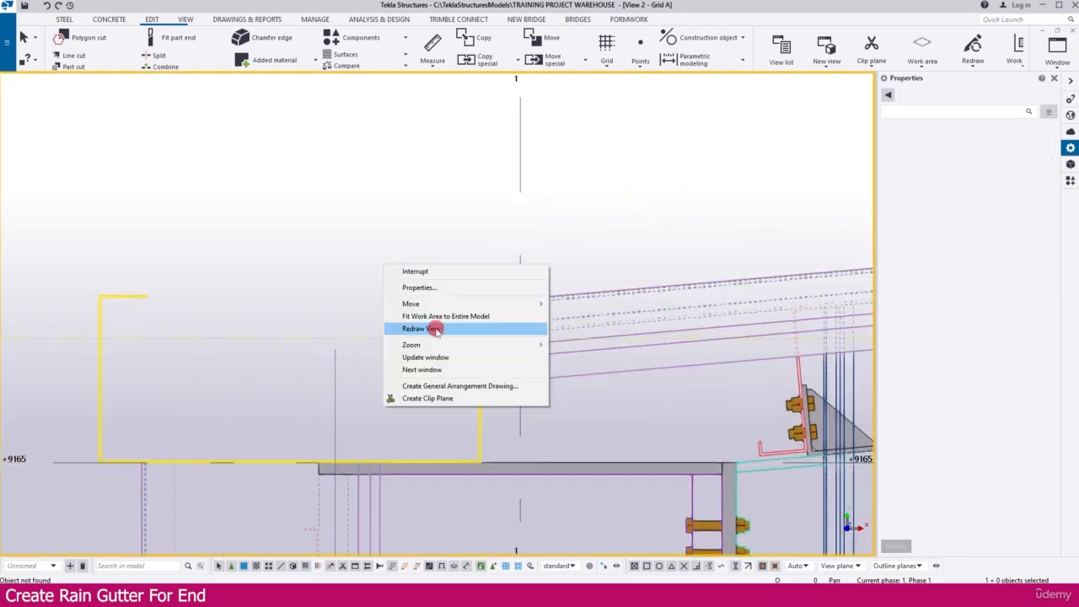
{"action": "left_click", "coordinate": [434, 326]}
- Polygon-cut the front and rear wall sheets from the gutter's inner upright along the +9165 level to the sheets' outer top corner
{"action": "scroll", "coordinate": [433, 329], "scroll_direction": "up", "scroll_amount": 3}
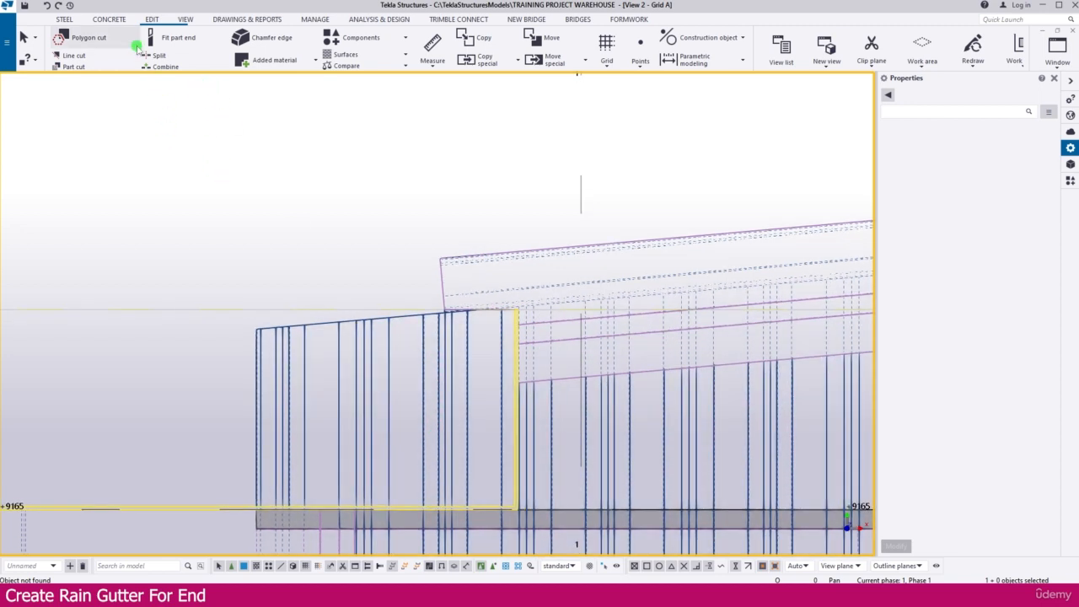
{"action": "left_click", "coordinate": [89, 38]}
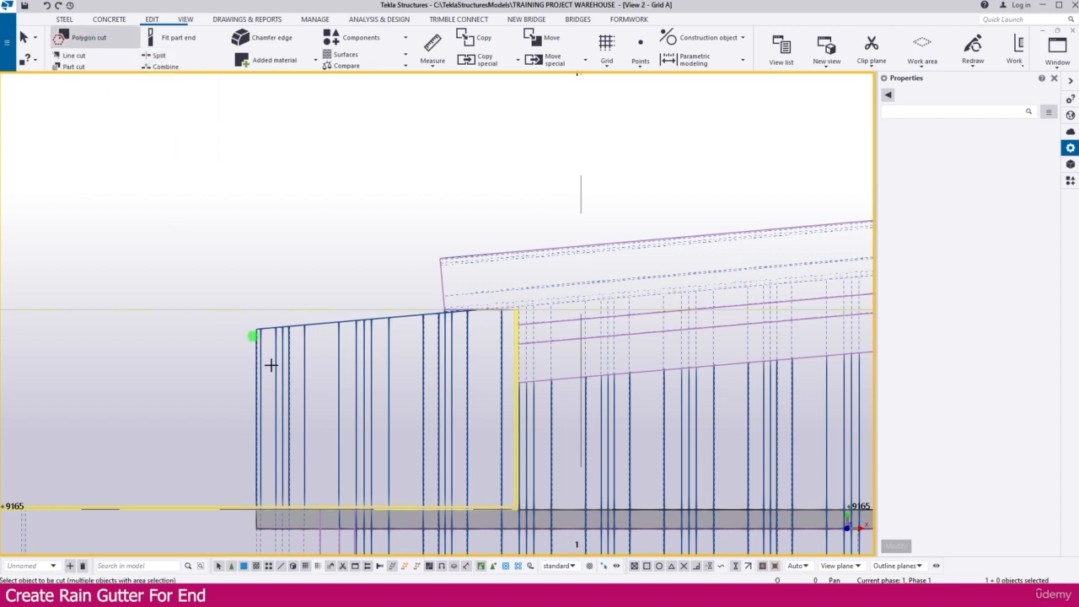
{"action": "left_click_drag", "start_coordinate": [243, 389], "coordinate": [244, 387]}
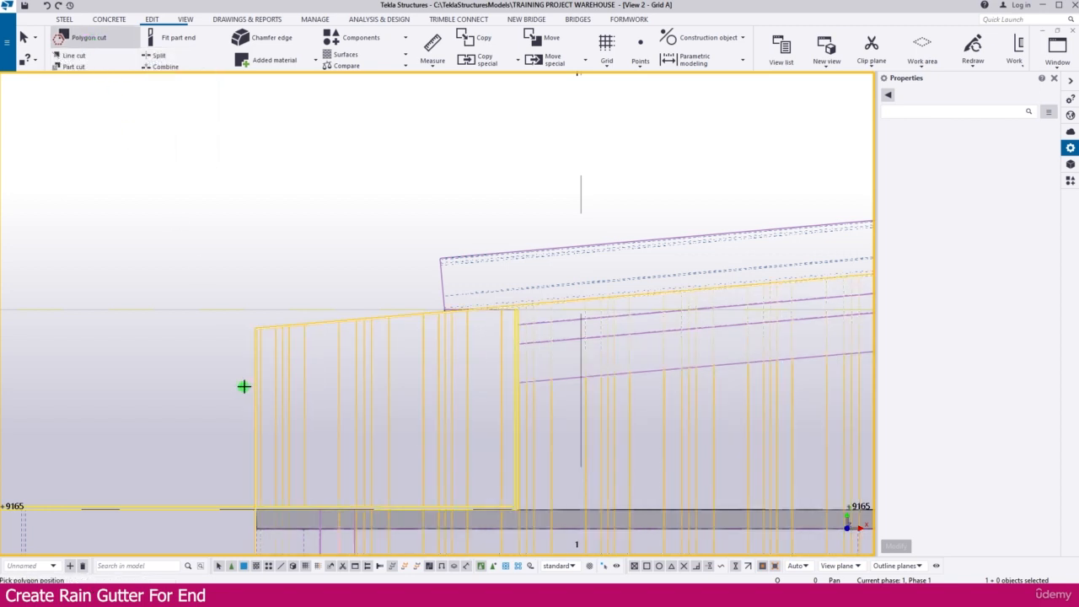
{"action": "scroll", "coordinate": [521, 304], "scroll_direction": "up", "scroll_amount": 5}
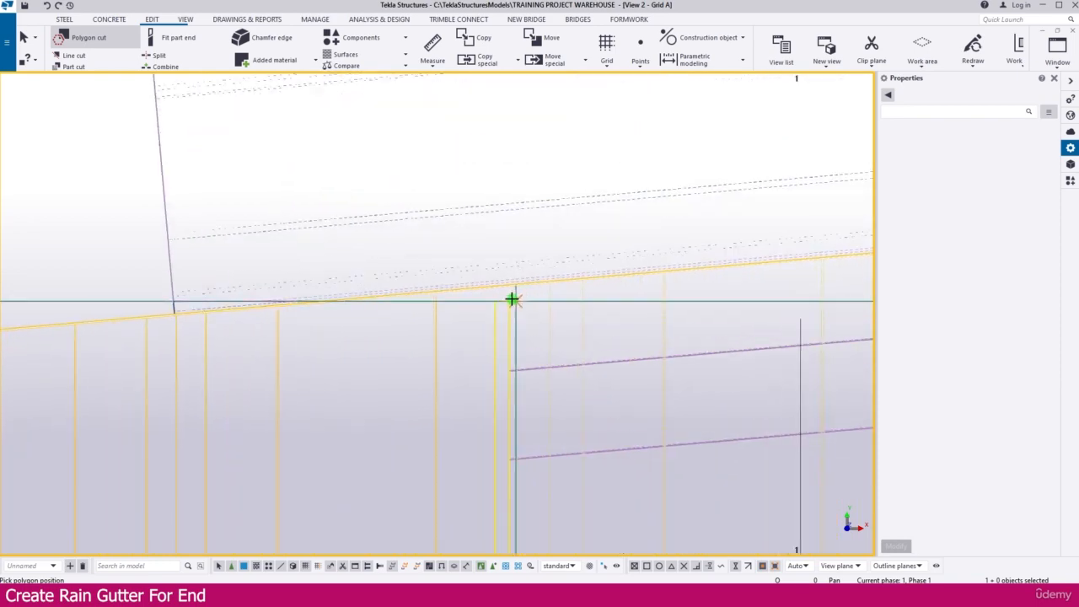
{"action": "scroll", "coordinate": [525, 275], "scroll_direction": "down", "scroll_amount": 2}
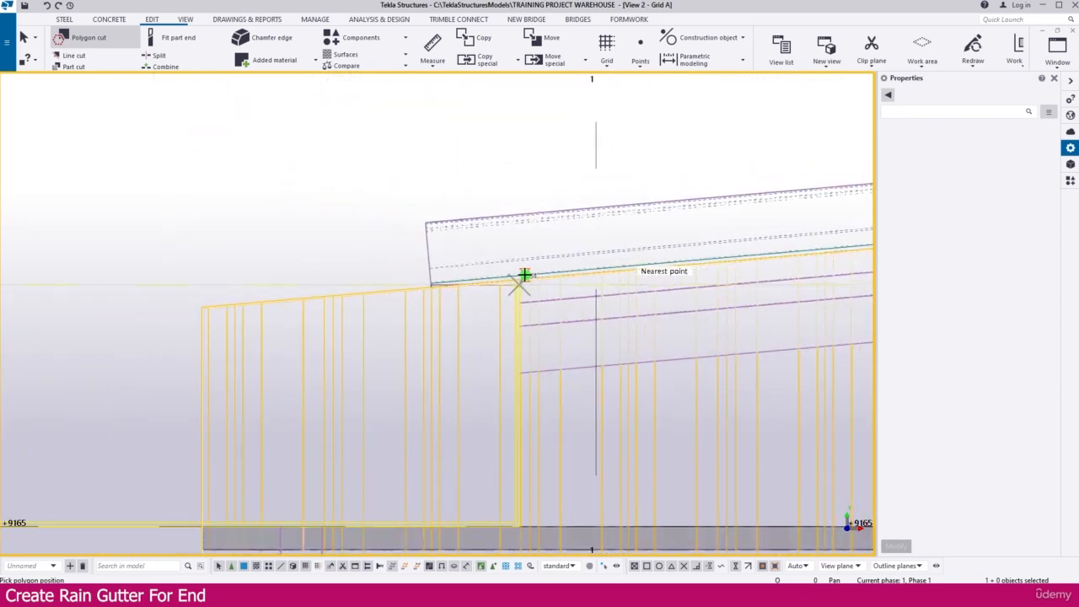
{"action": "left_click", "coordinate": [519, 281]}
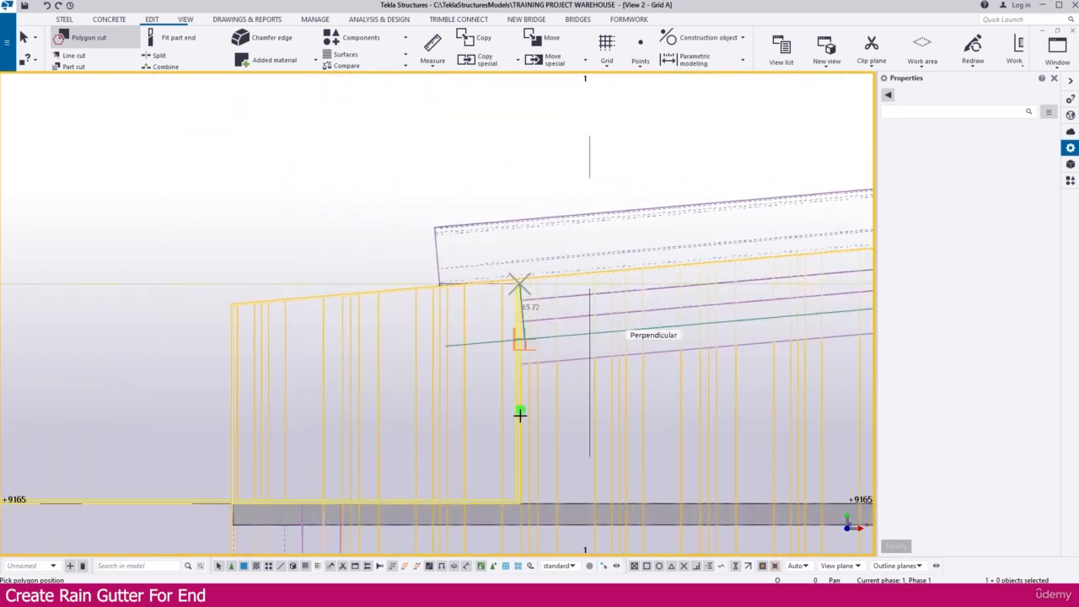
{"action": "scroll", "coordinate": [519, 503], "scroll_direction": "up", "scroll_amount": 2}
{"action": "left_click", "coordinate": [519, 503]}
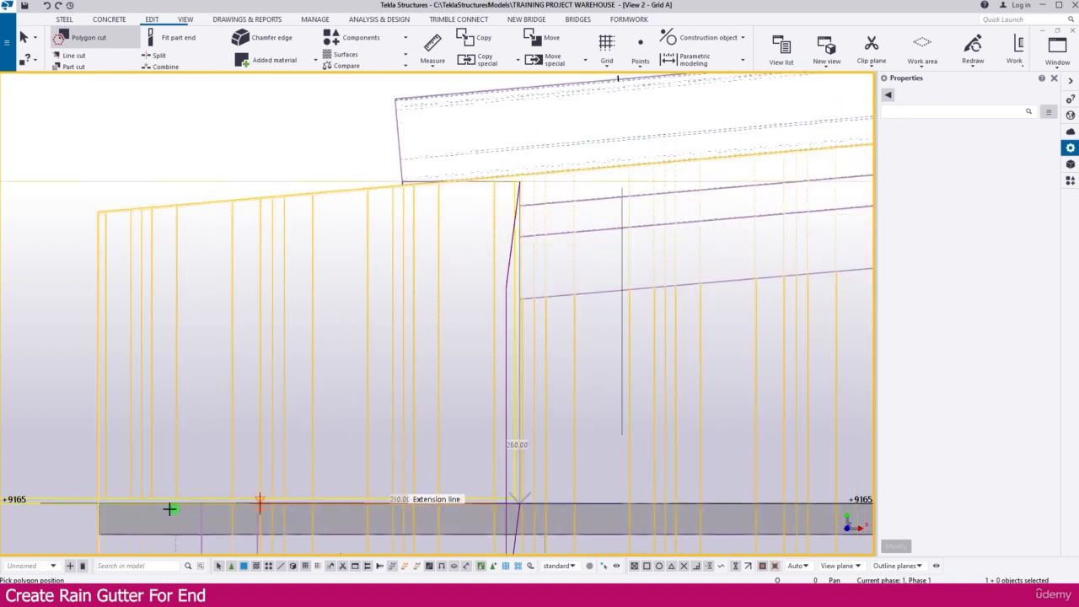
{"action": "left_click", "coordinate": [87, 503]}
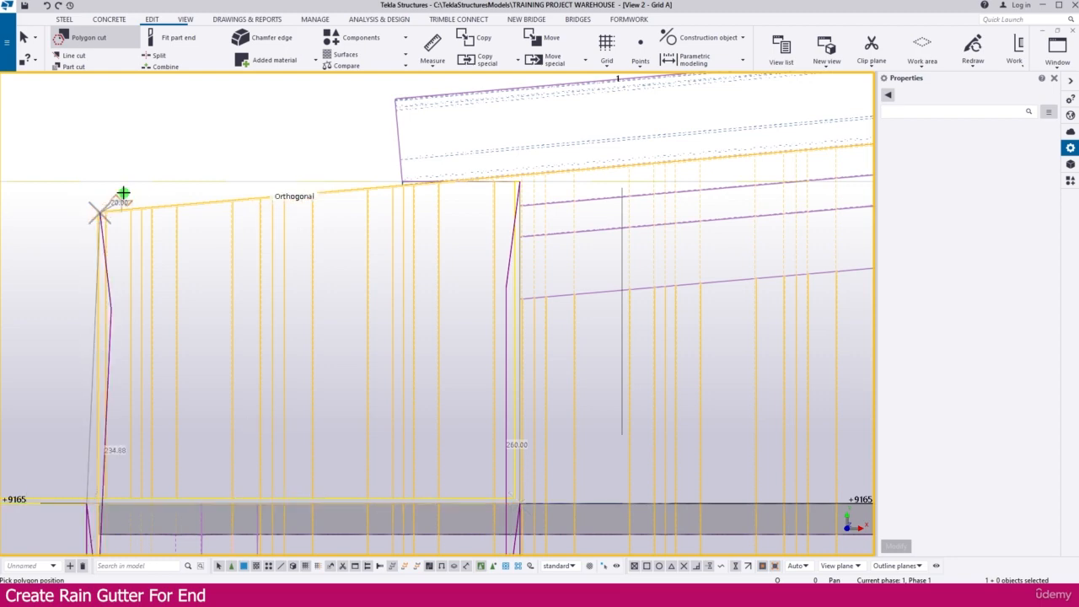
{"action": "middle_click", "coordinate": [123, 193]}
{"action": "key", "text": "Escape"}
- Move the outer top corner of both wall-sheet polygon cuts up and outward onto the horizontal construction line
{"action": "scroll", "coordinate": [115, 220], "scroll_direction": "up", "scroll_amount": 2}
{"action": "scroll", "coordinate": [160, 291], "scroll_direction": "down", "scroll_amount": 4}
{"action": "middle_click_drag", "start_coordinate": [182, 325], "coordinate": [402, 289]}
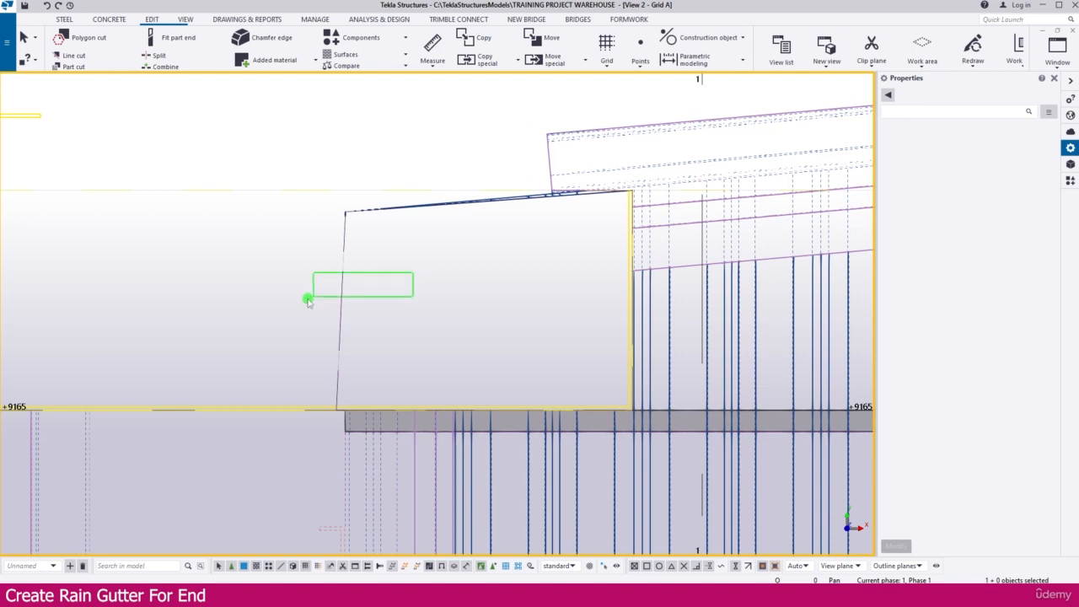
{"action": "left_click_drag", "start_coordinate": [309, 301], "coordinate": [309, 301]}
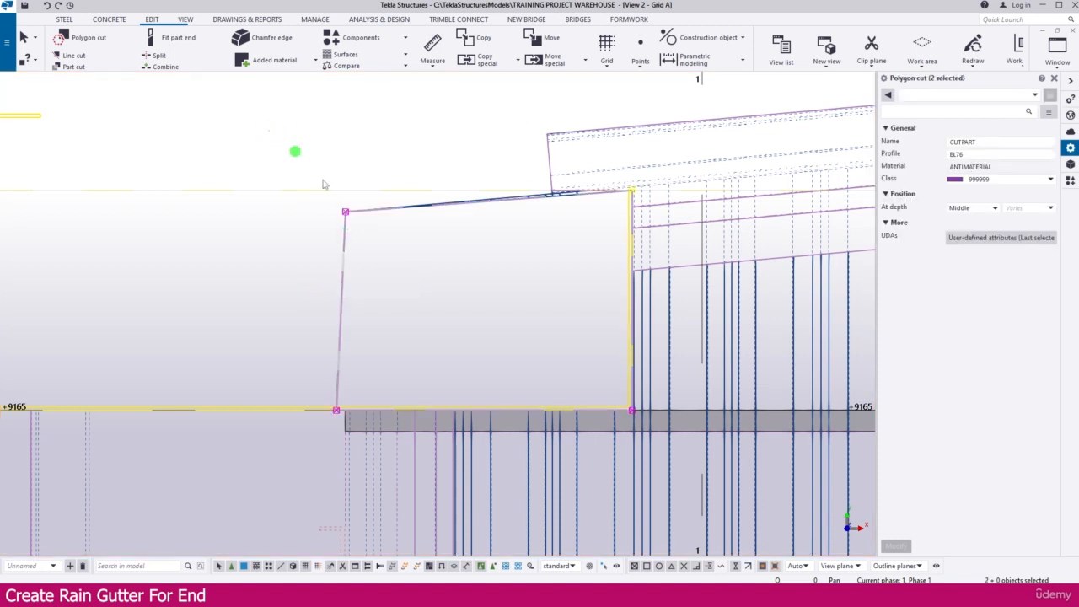
{"action": "left_click_drag", "start_coordinate": [266, 131], "coordinate": [414, 260]}
{"action": "right_click", "coordinate": [345, 146]}
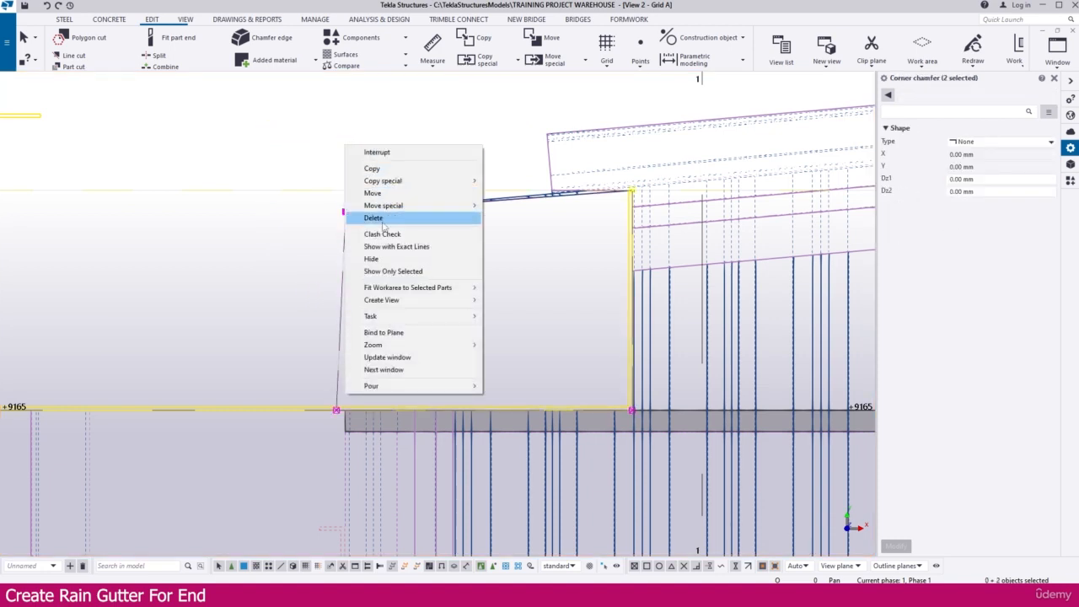
{"action": "left_click", "coordinate": [373, 193]}
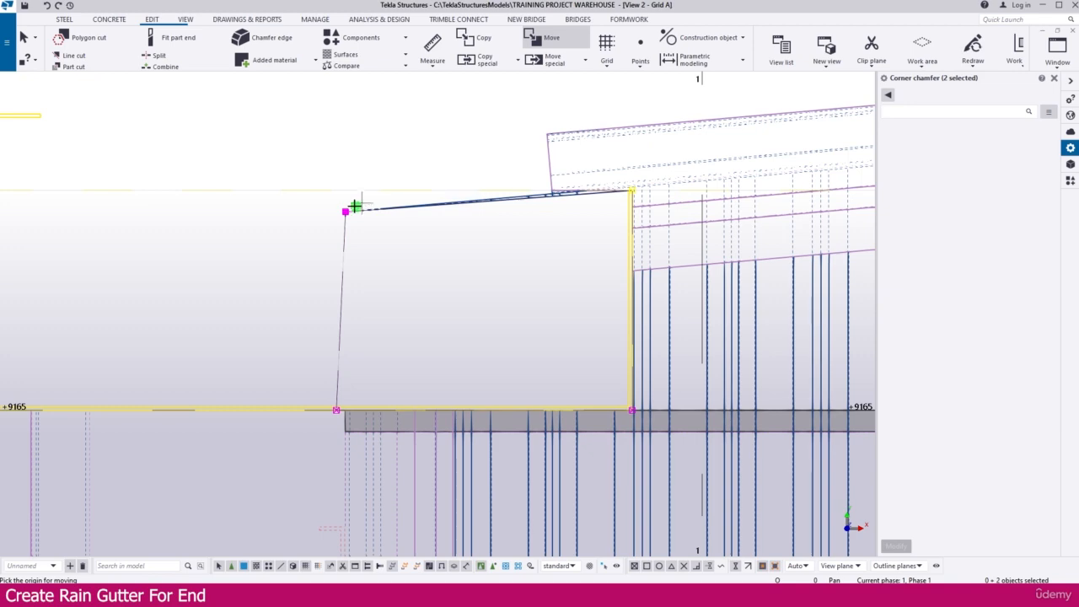
{"action": "left_click", "coordinate": [313, 187]}
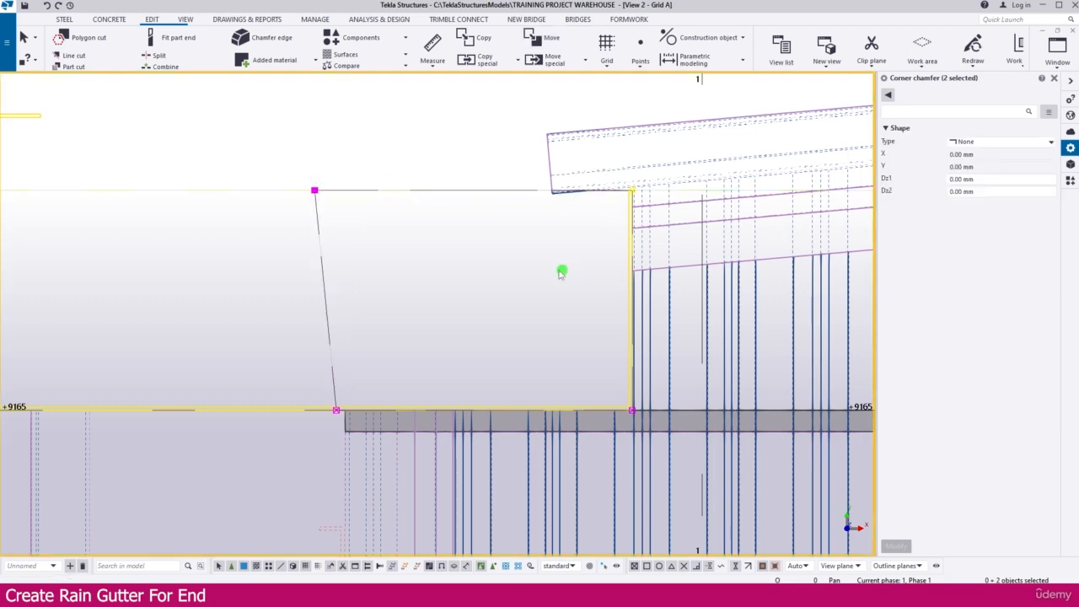
{"action": "scroll", "coordinate": [511, 248], "scroll_direction": "down", "scroll_amount": 4}
{"action": "scroll", "coordinate": [511, 253], "scroll_direction": "down", "scroll_amount": 1}
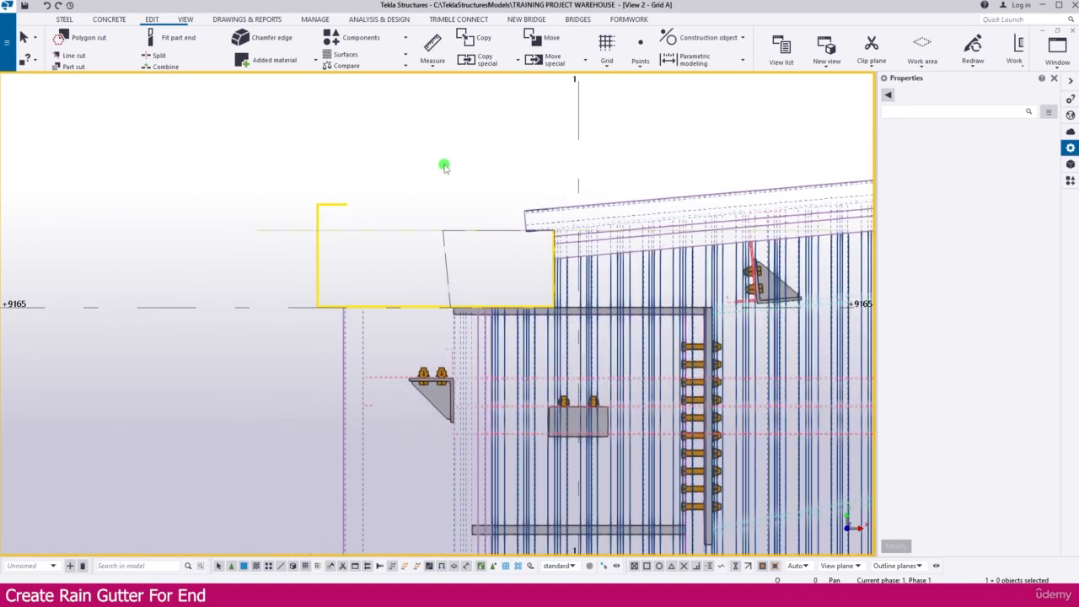
- Redraw the isometric view and examine both ends of the rain gutter at the building corners
{"action": "key", "text": "ctrl+Tab"}
{"action": "key", "text": "ctrl+Tab"}
{"action": "key", "text": "ctrl+Tab"}
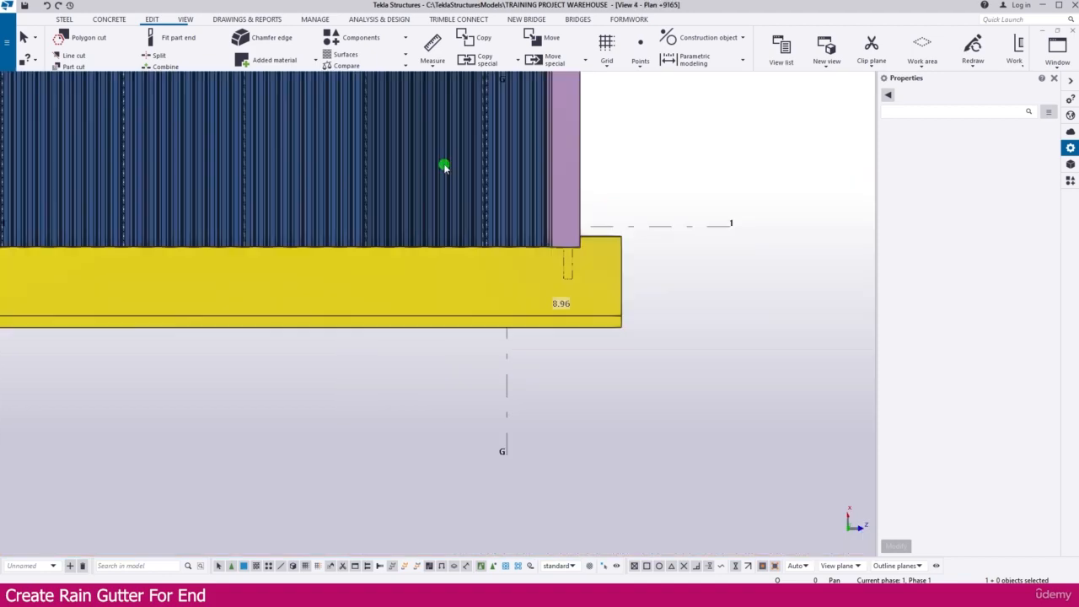
{"action": "scroll", "coordinate": [410, 337], "scroll_direction": "up", "scroll_amount": 8}
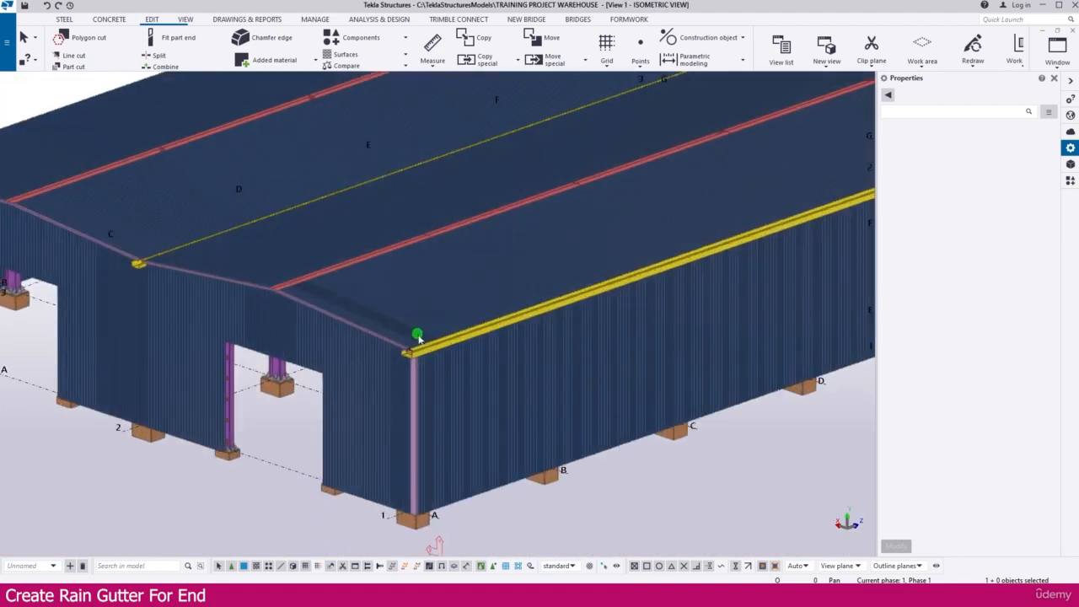
{"action": "scroll", "coordinate": [303, 334], "scroll_direction": "down", "scroll_amount": 5}
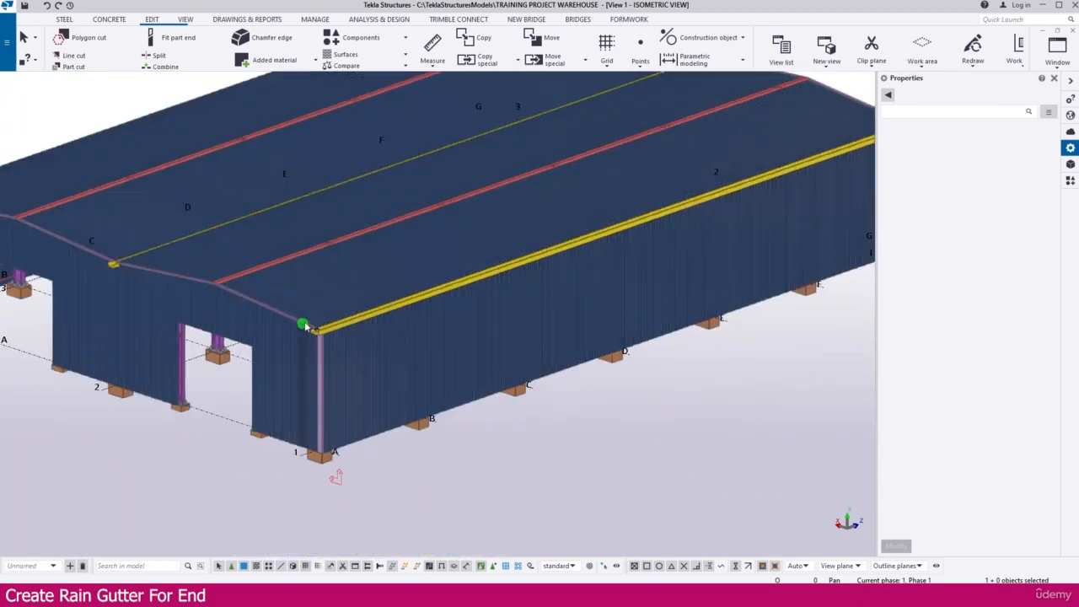
{"action": "scroll", "coordinate": [854, 147], "scroll_direction": "up", "scroll_amount": 6}
{"action": "scroll", "coordinate": [844, 135], "scroll_direction": "up", "scroll_amount": 4}
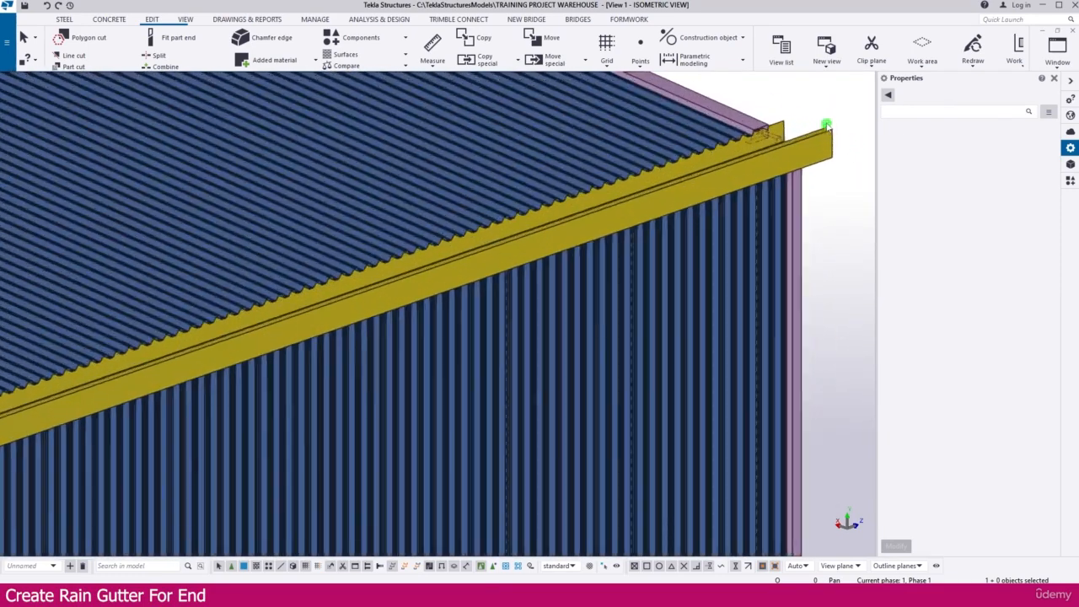
{"action": "right_click", "coordinate": [825, 112]}
{"action": "left_click", "coordinate": [877, 177]}
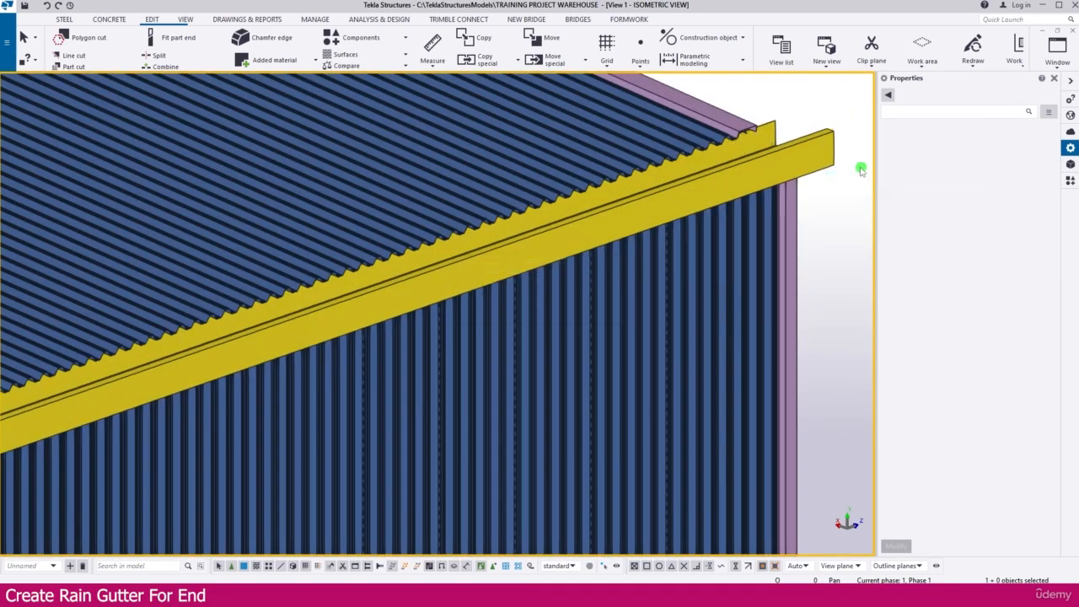
{"action": "scroll", "coordinate": [610, 164], "scroll_direction": "down", "scroll_amount": 3}
{"action": "scroll", "coordinate": [711, 140], "scroll_direction": "down", "scroll_amount": 6}
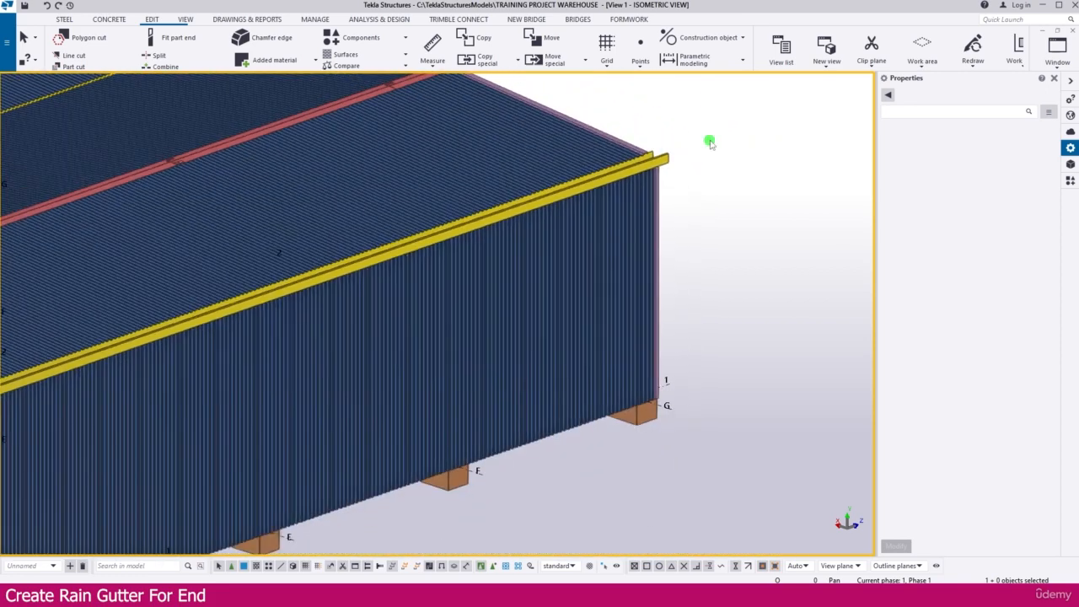
{"action": "scroll", "coordinate": [225, 323], "scroll_direction": "up", "scroll_amount": 6}
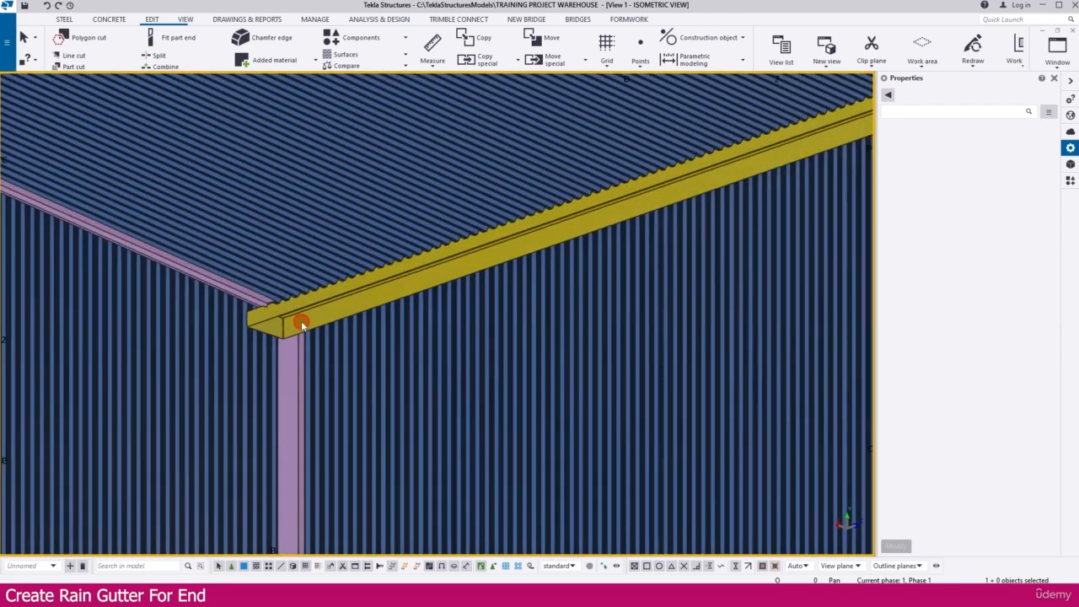
- Mirror-copy the grid line 1 rain gutter about grid line 2 at -90 degrees without expanding the work area, and inspect the copy at grid line 3
{"action": "left_click", "coordinate": [302, 324]}
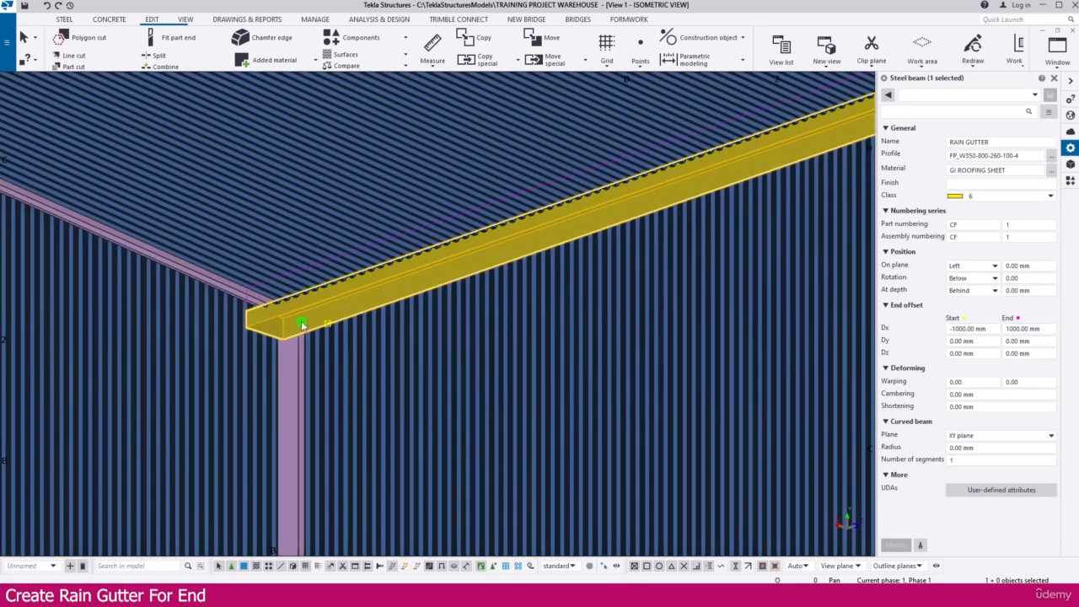
{"action": "key", "text": "ctrl+Tab"}
{"action": "scroll", "coordinate": [275, 315], "scroll_direction": "down", "scroll_amount": 6}
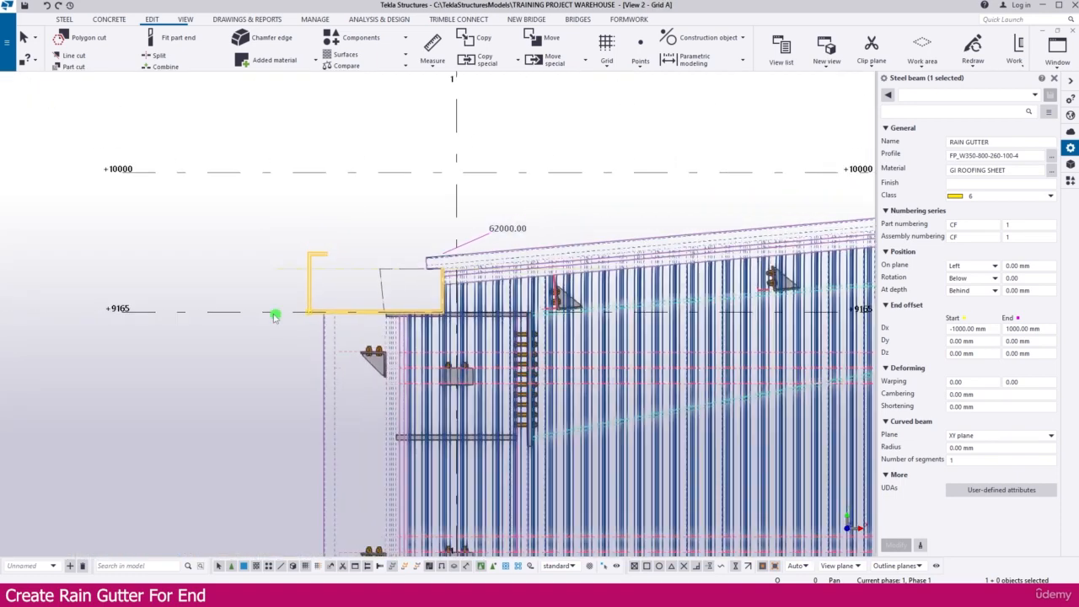
{"action": "scroll", "coordinate": [238, 314], "scroll_direction": "down", "scroll_amount": 5}
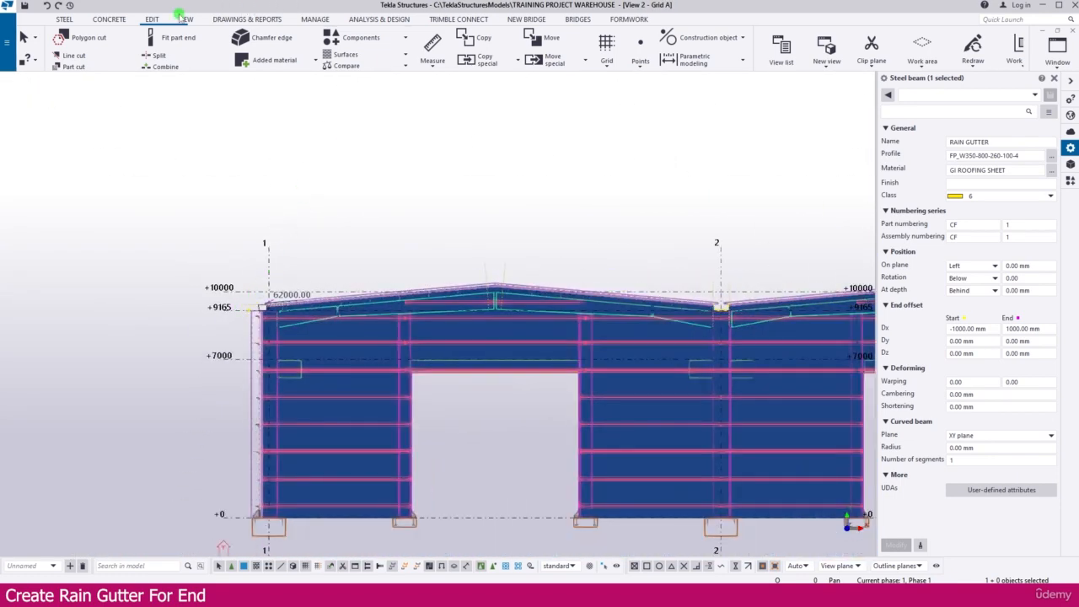
{"action": "scroll", "coordinate": [279, 108], "scroll_direction": "down", "scroll_amount": 4}
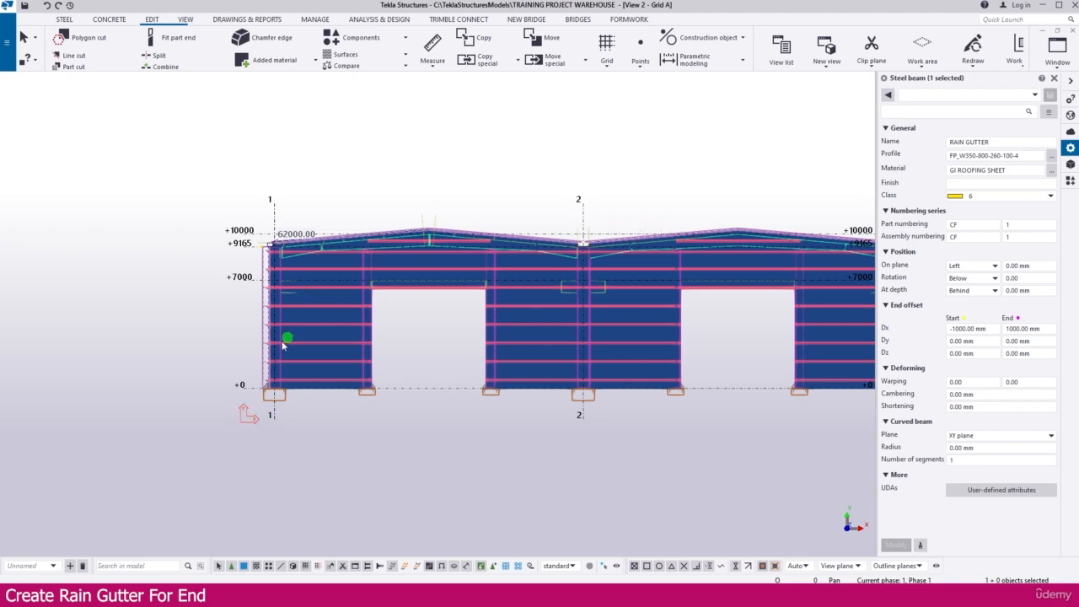
{"action": "scroll", "coordinate": [567, 205], "scroll_direction": "up", "scroll_amount": 5}
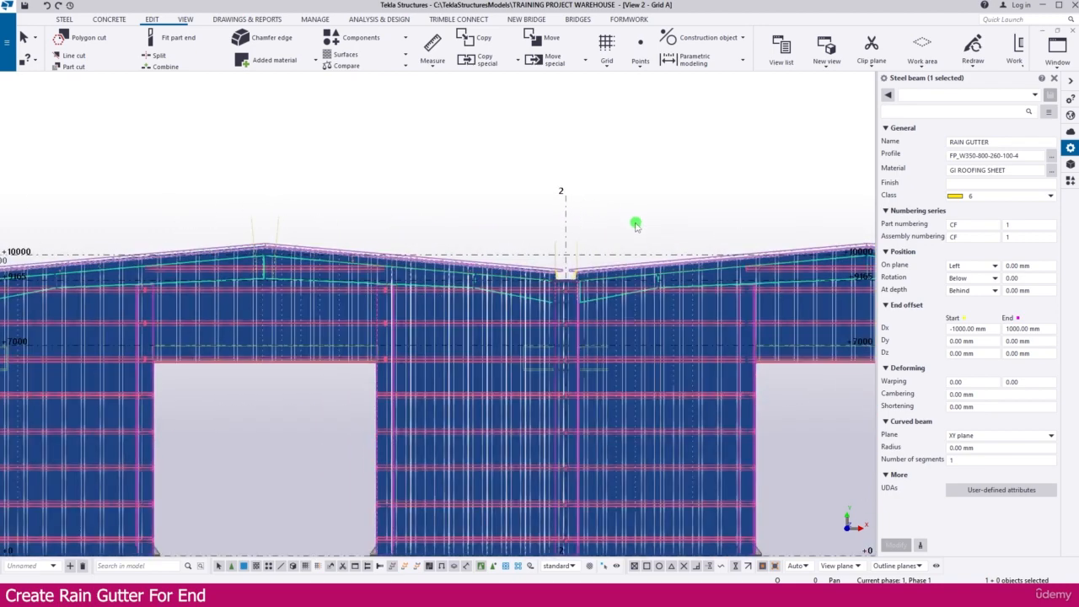
{"action": "right_click", "coordinate": [585, 203]}
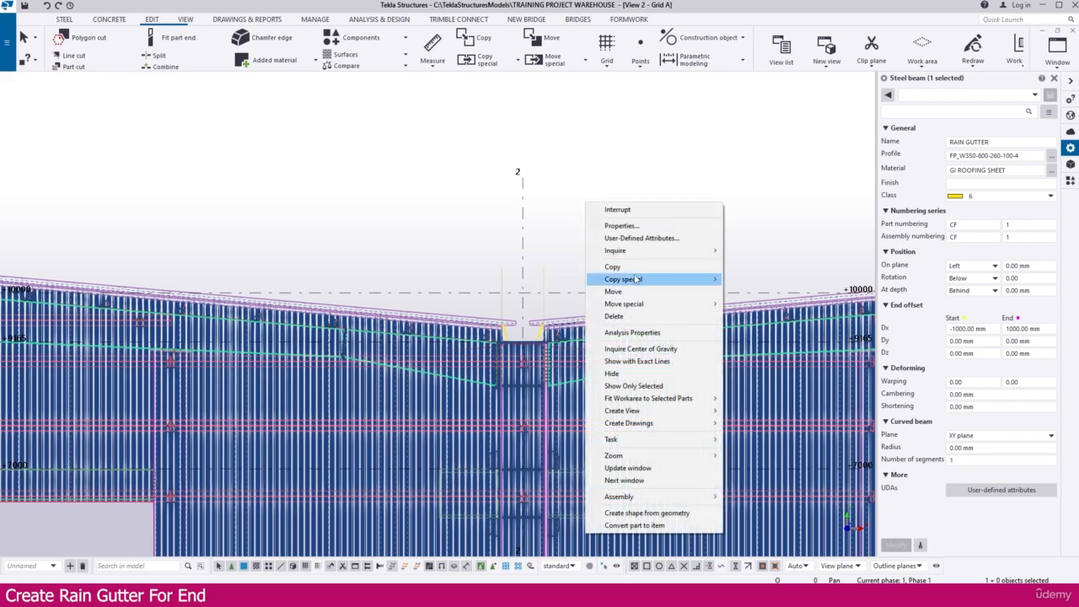
{"action": "mouse_move", "coordinate": [623, 279]}
{"action": "left_click", "coordinate": [753, 293]}
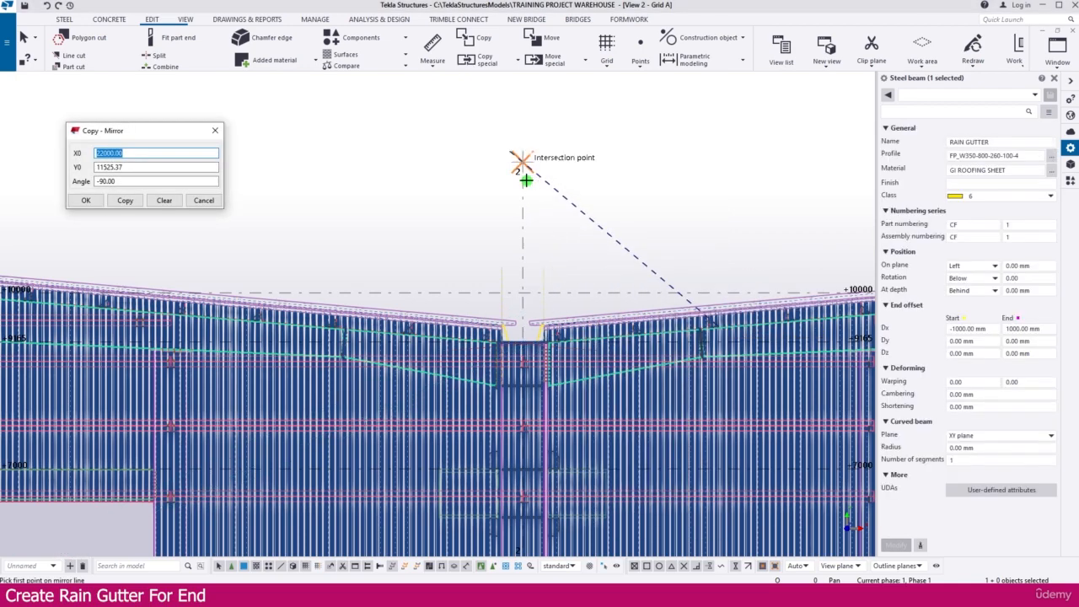
{"action": "scroll", "coordinate": [498, 181], "scroll_direction": "up", "scroll_amount": 5}
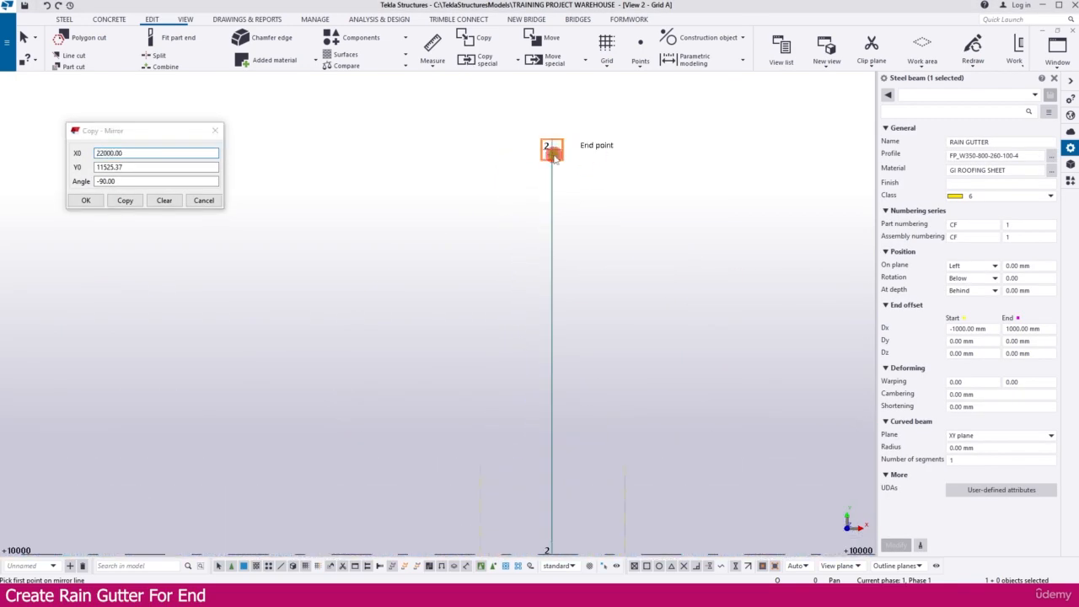
{"action": "left_click", "coordinate": [553, 151]}
{"action": "left_click", "coordinate": [552, 258]}
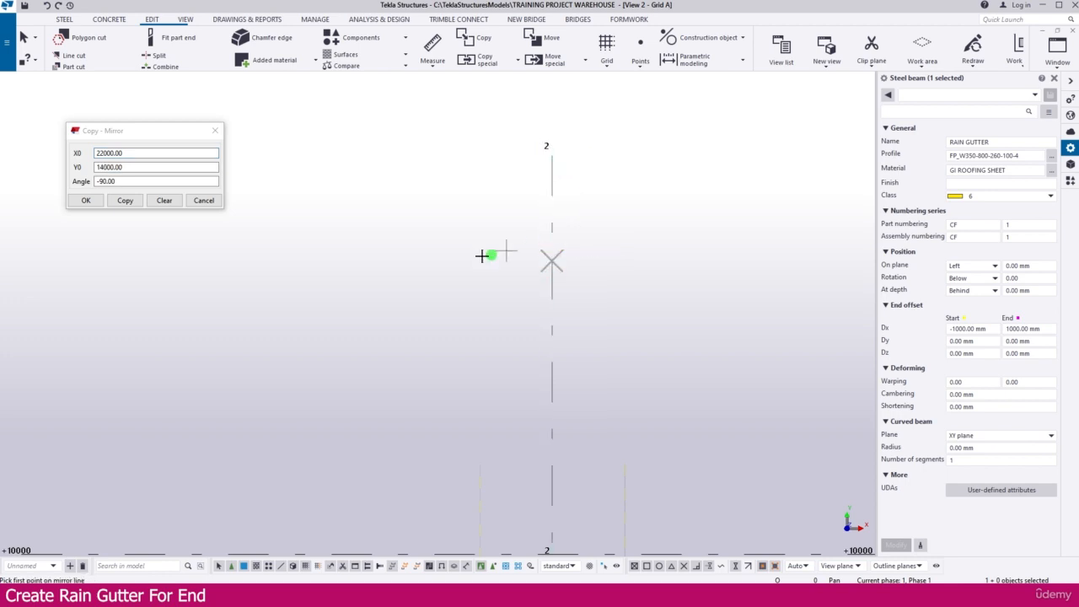
{"action": "left_click", "coordinate": [138, 204]}
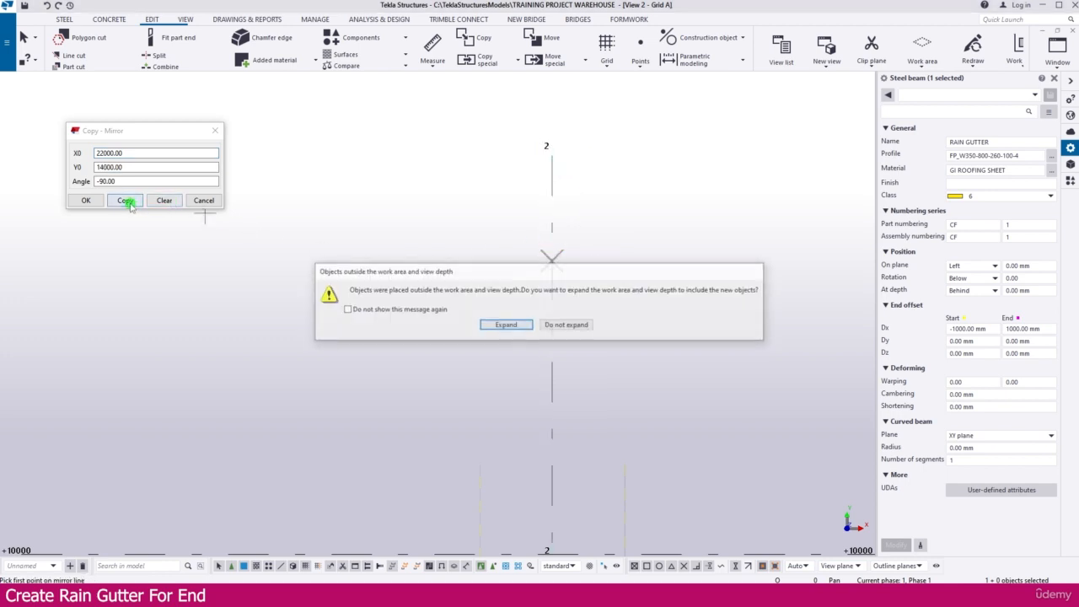
{"action": "left_click", "coordinate": [566, 326]}
{"action": "left_click", "coordinate": [86, 201]}
{"action": "scroll", "coordinate": [74, 240], "scroll_direction": "down", "scroll_amount": 4}
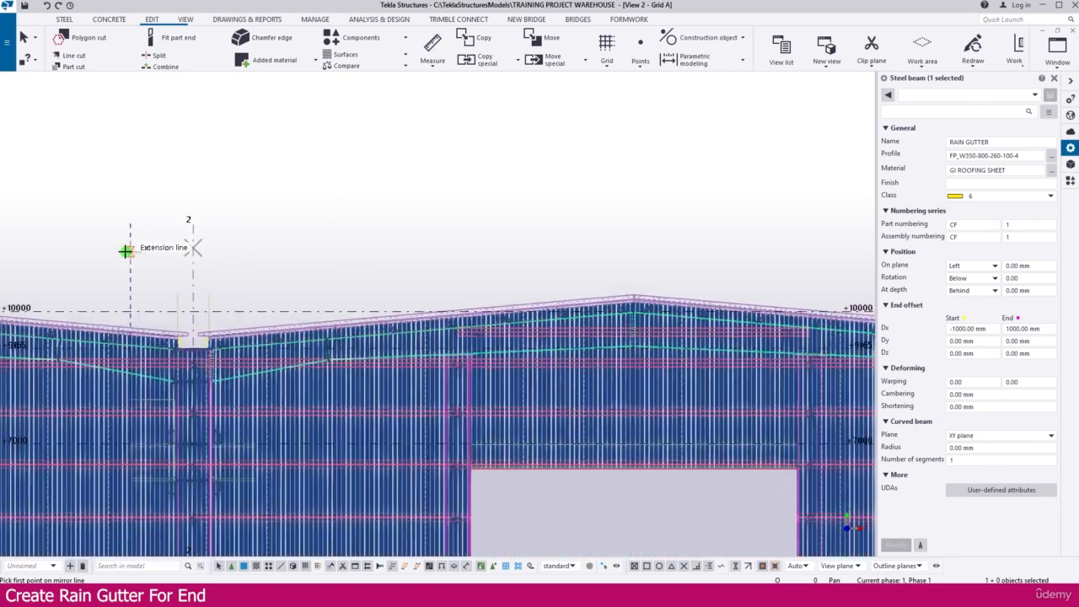
{"action": "scroll", "coordinate": [124, 251], "scroll_direction": "down", "scroll_amount": 3}
{"action": "key", "text": "Escape"}
{"action": "scroll", "coordinate": [636, 295], "scroll_direction": "up", "scroll_amount": 10}
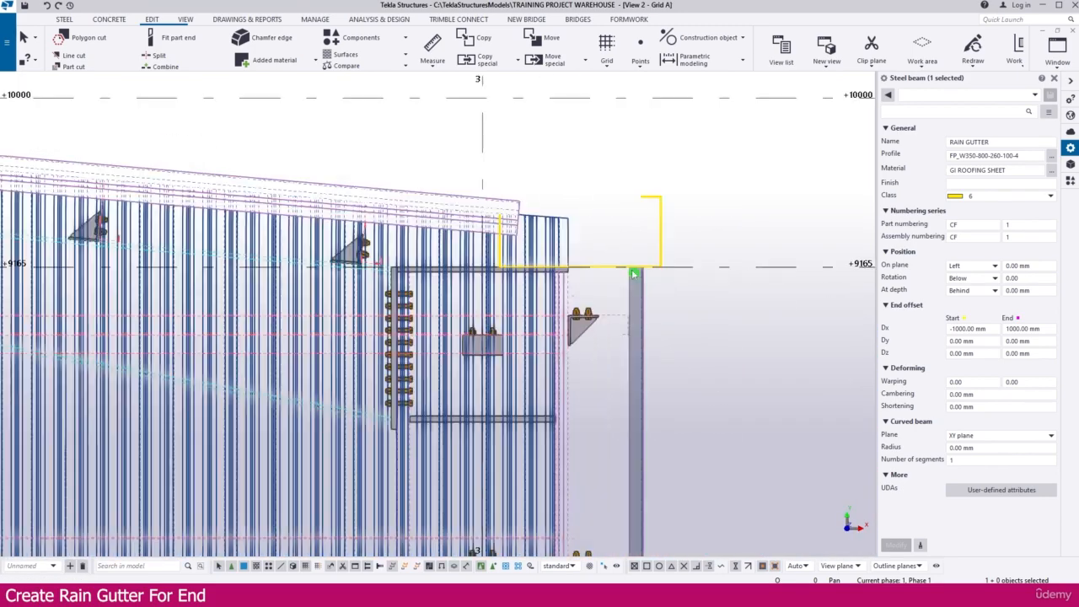
{"action": "scroll", "coordinate": [603, 257], "scroll_direction": "up", "scroll_amount": 3}
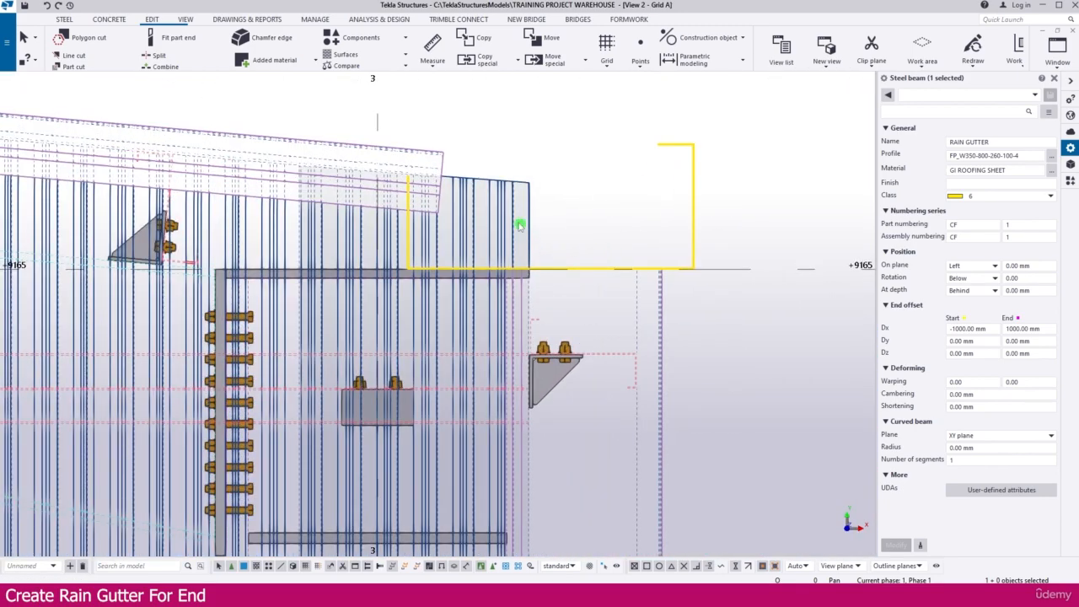
{"action": "scroll", "coordinate": [520, 226], "scroll_direction": "up", "scroll_amount": 4}
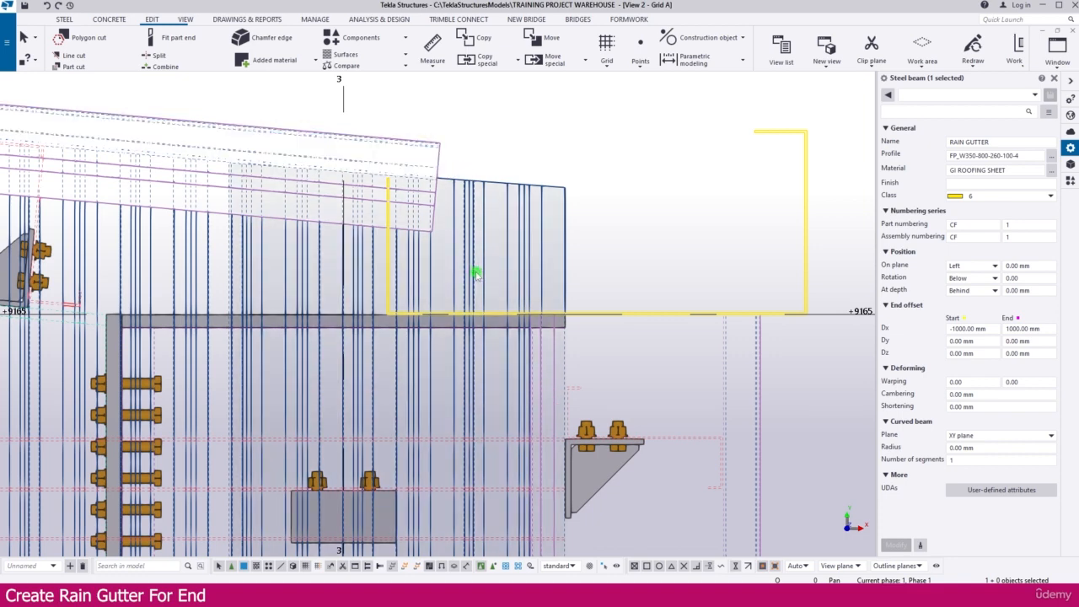
- Polygon-cut the roof-edge part and wall sheets at grid line 3 along the mirrored gutter's outer upright, bottom and inner upright
{"action": "scroll", "coordinate": [468, 295], "scroll_direction": "up", "scroll_amount": 2}
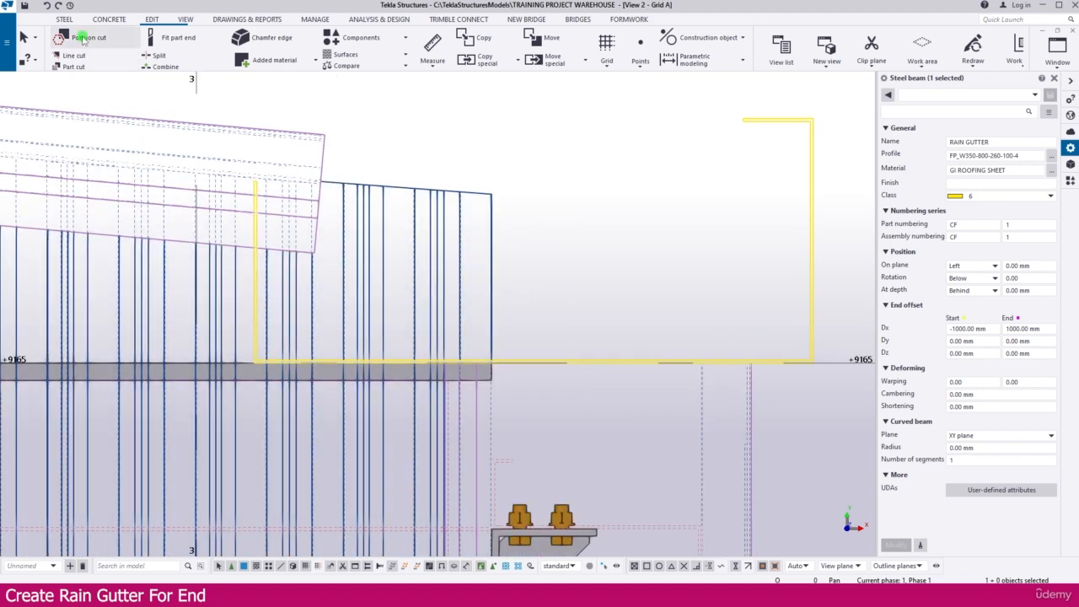
{"action": "left_click", "coordinate": [83, 39]}
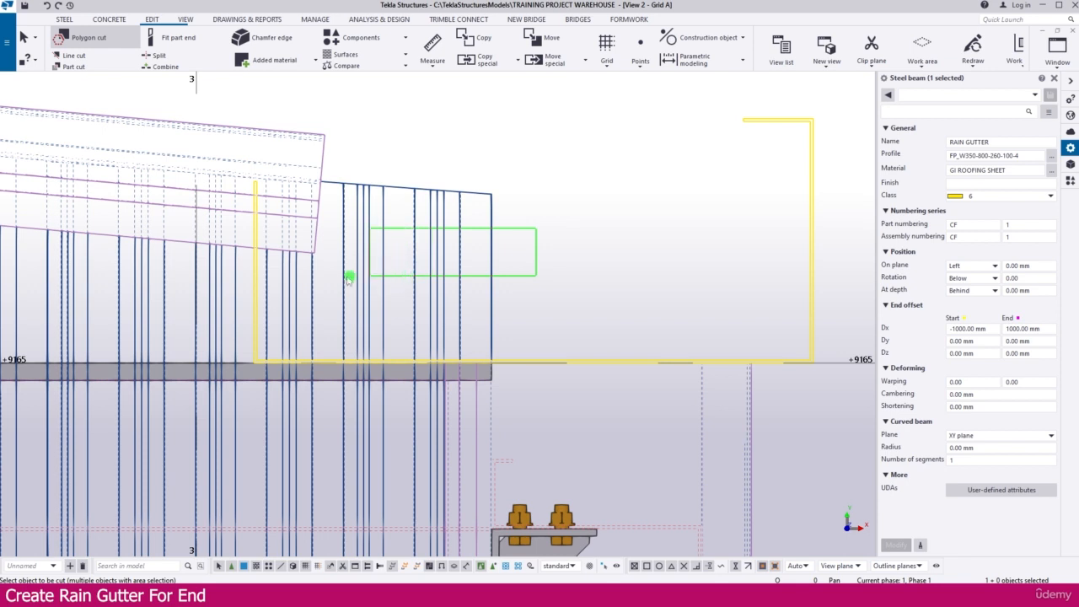
{"action": "left_click", "coordinate": [305, 281]}
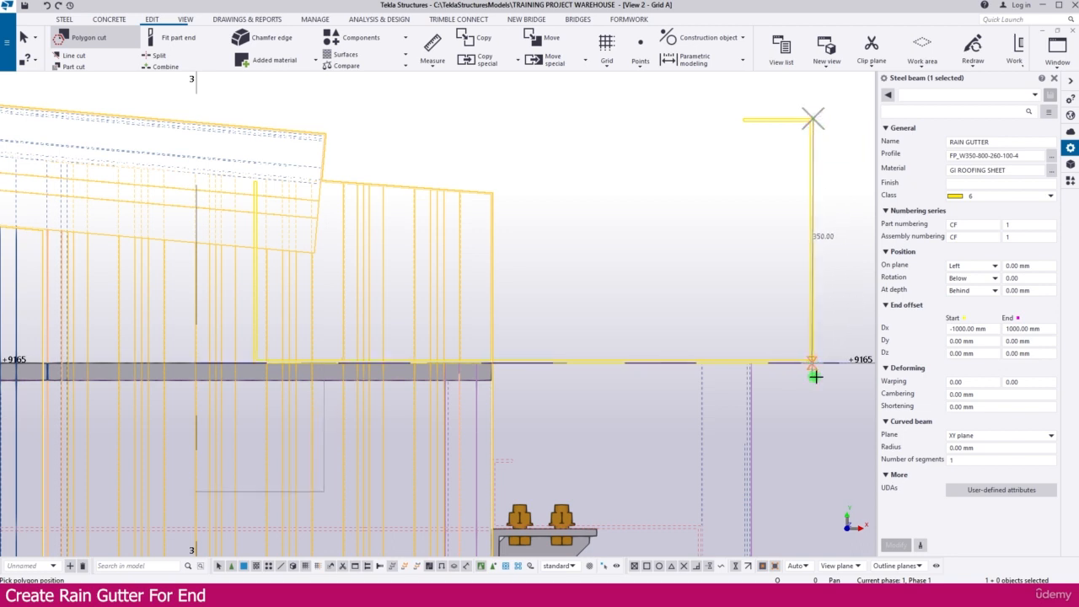
{"action": "scroll", "coordinate": [816, 377], "scroll_direction": "up", "scroll_amount": 2}
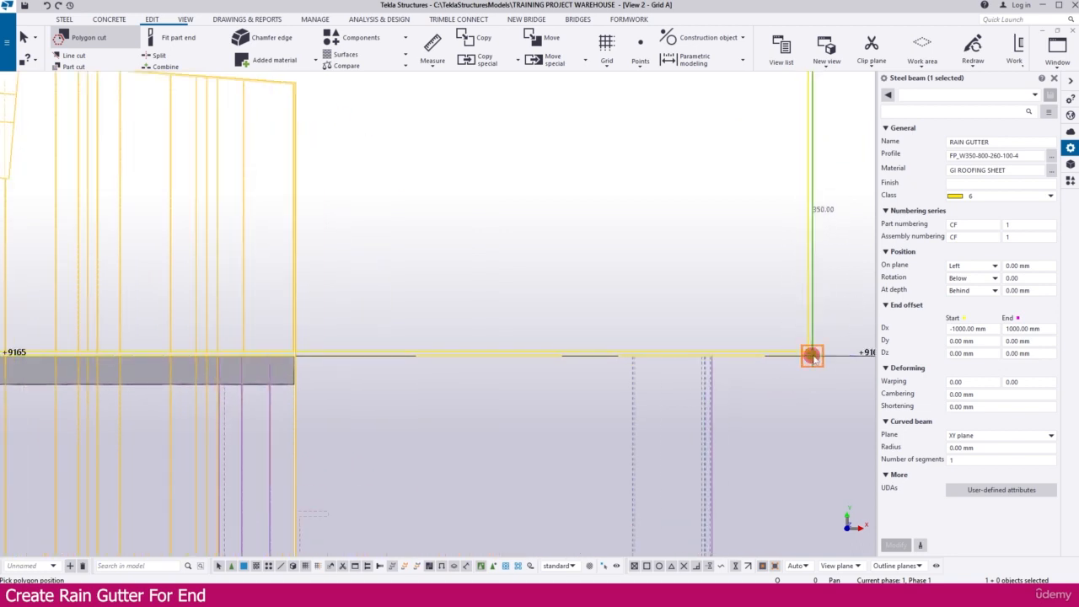
{"action": "left_click", "coordinate": [814, 358]}
{"action": "scroll", "coordinate": [814, 358], "scroll_direction": "down", "scroll_amount": 1}
{"action": "scroll", "coordinate": [126, 360], "scroll_direction": "up", "scroll_amount": 2}
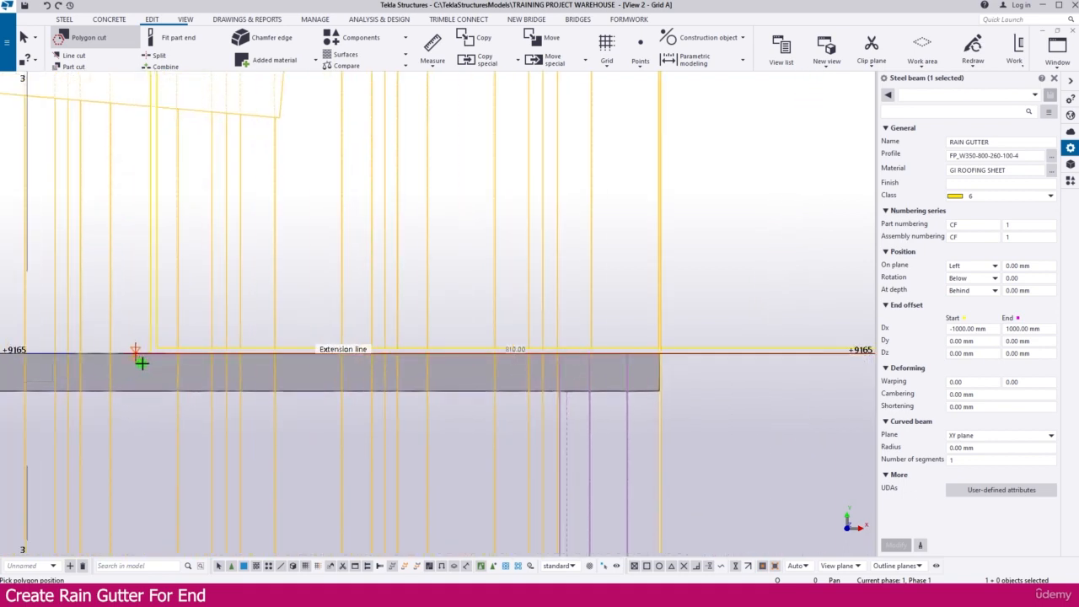
{"action": "scroll", "coordinate": [144, 358], "scroll_direction": "up", "scroll_amount": 1}
{"action": "scroll", "coordinate": [150, 349], "scroll_direction": "up", "scroll_amount": 2}
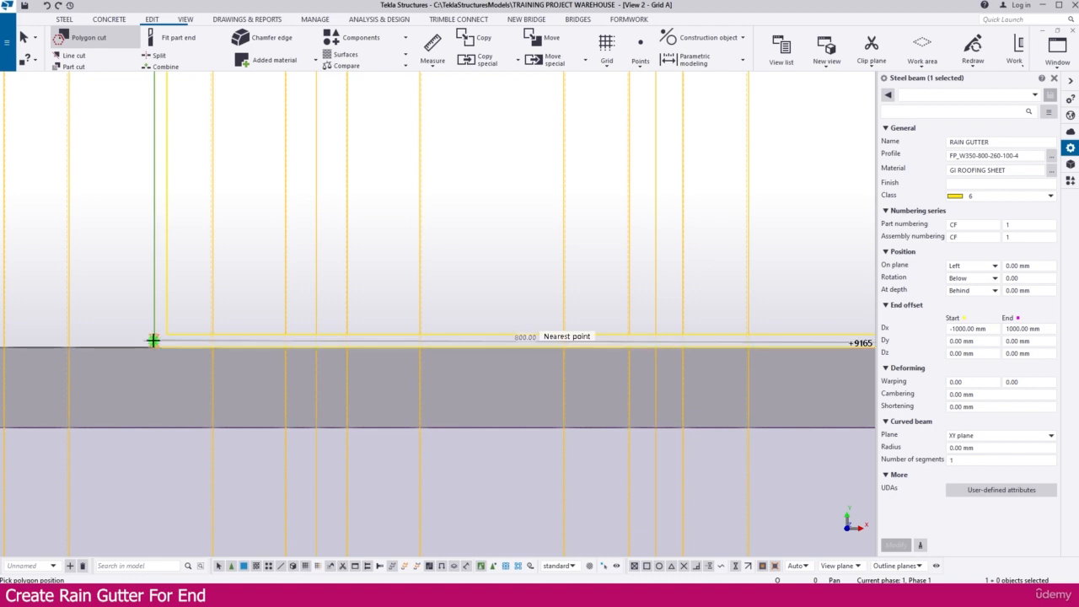
{"action": "left_click", "coordinate": [151, 343]}
{"action": "scroll", "coordinate": [253, 371], "scroll_direction": "down", "scroll_amount": 1}
{"action": "scroll", "coordinate": [269, 373], "scroll_direction": "down", "scroll_amount": 4}
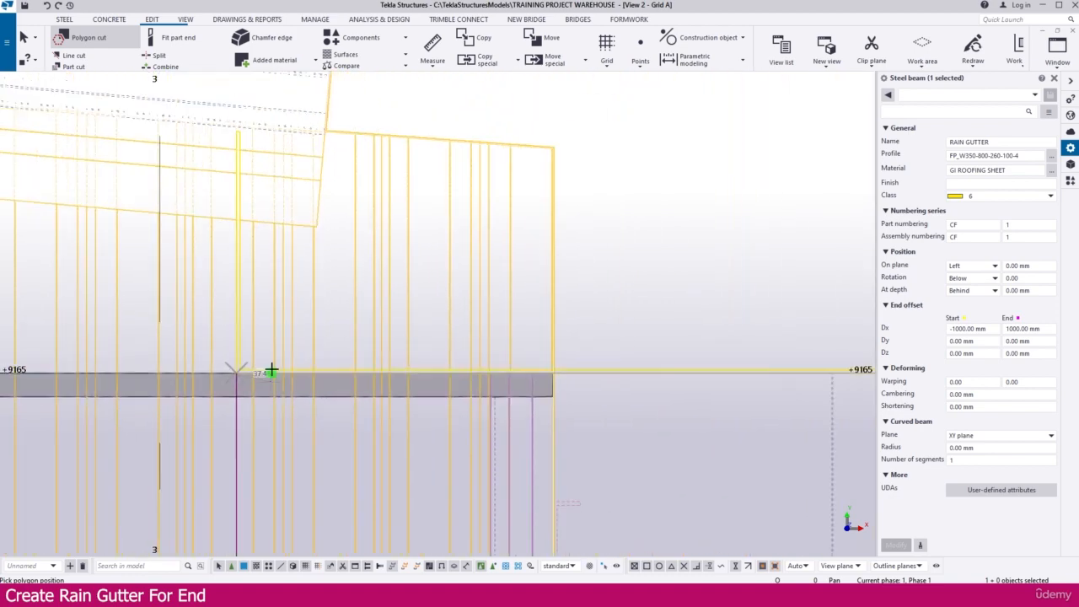
{"action": "scroll", "coordinate": [233, 123], "scroll_direction": "up", "scroll_amount": 3}
{"action": "scroll", "coordinate": [229, 168], "scroll_direction": "up", "scroll_amount": 3}
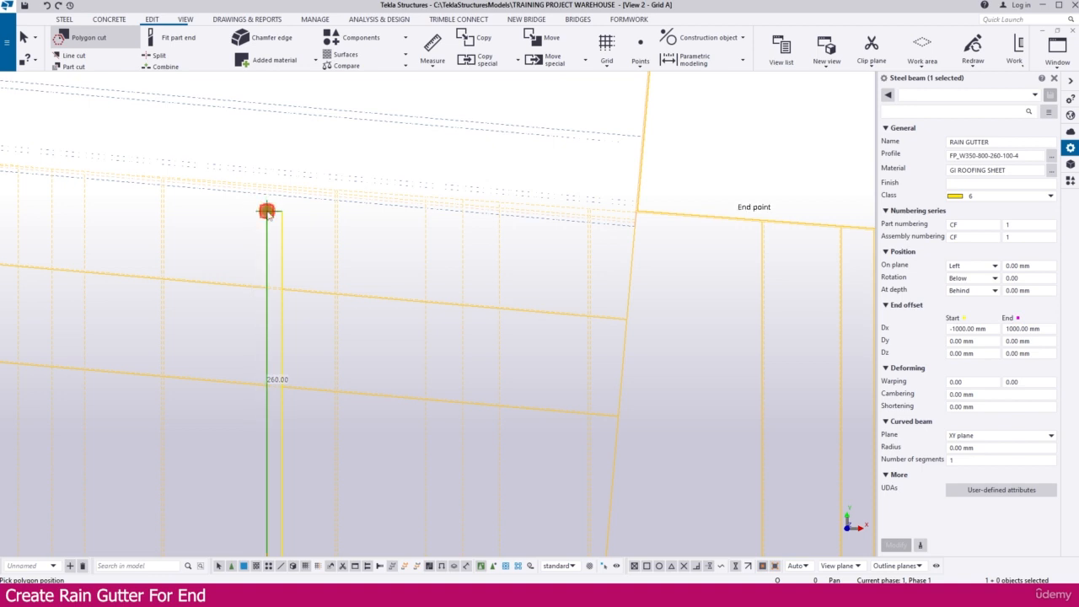
{"action": "left_click", "coordinate": [266, 211]}
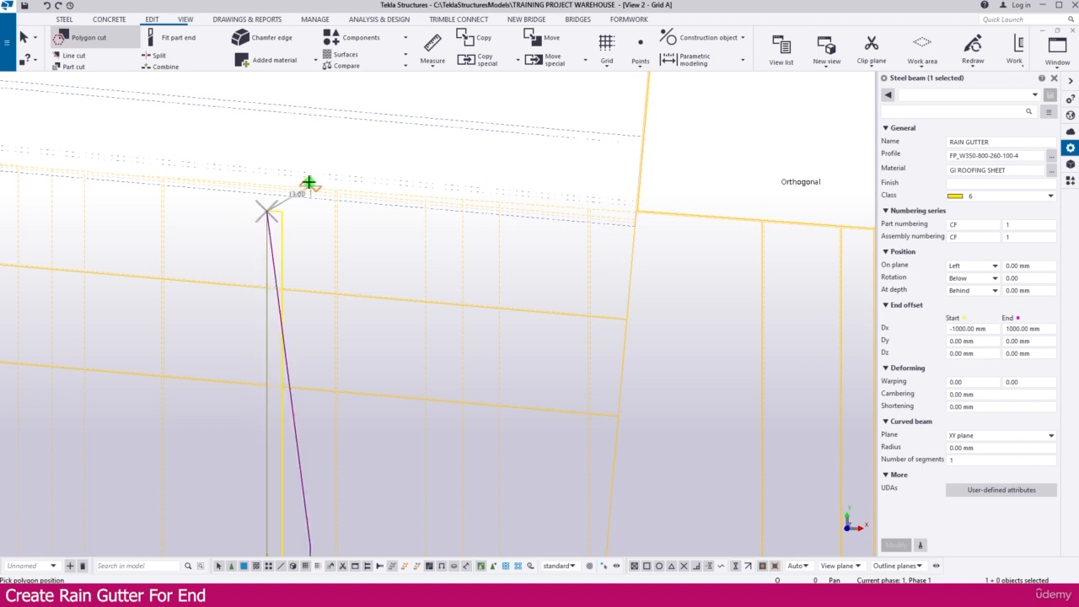
{"action": "middle_click", "coordinate": [309, 183]}
{"action": "scroll", "coordinate": [220, 183], "scroll_direction": "down", "scroll_amount": 5}
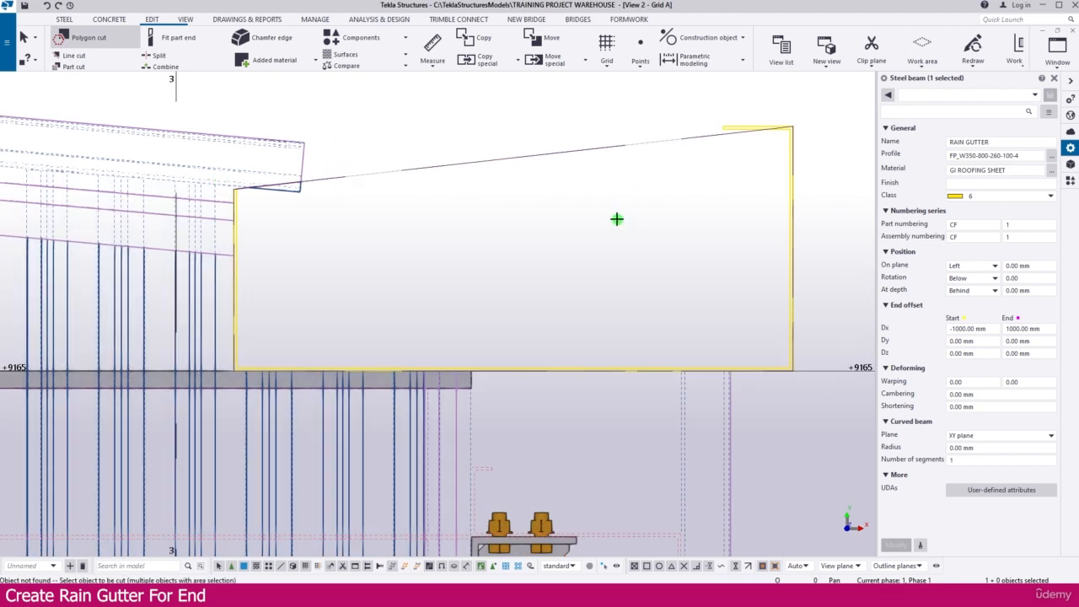
{"action": "scroll", "coordinate": [618, 219], "scroll_direction": "down", "scroll_amount": 3}
{"action": "key", "text": "Escape"}
{"action": "scroll", "coordinate": [617, 219], "scroll_direction": "down", "scroll_amount": 1}
{"action": "left_click", "coordinate": [586, 161]}
- Redraw the isometric view and examine the mirrored rain gutter and the cut parts at the grid line 3 building corner
{"action": "key", "text": "ctrl+Tab"}
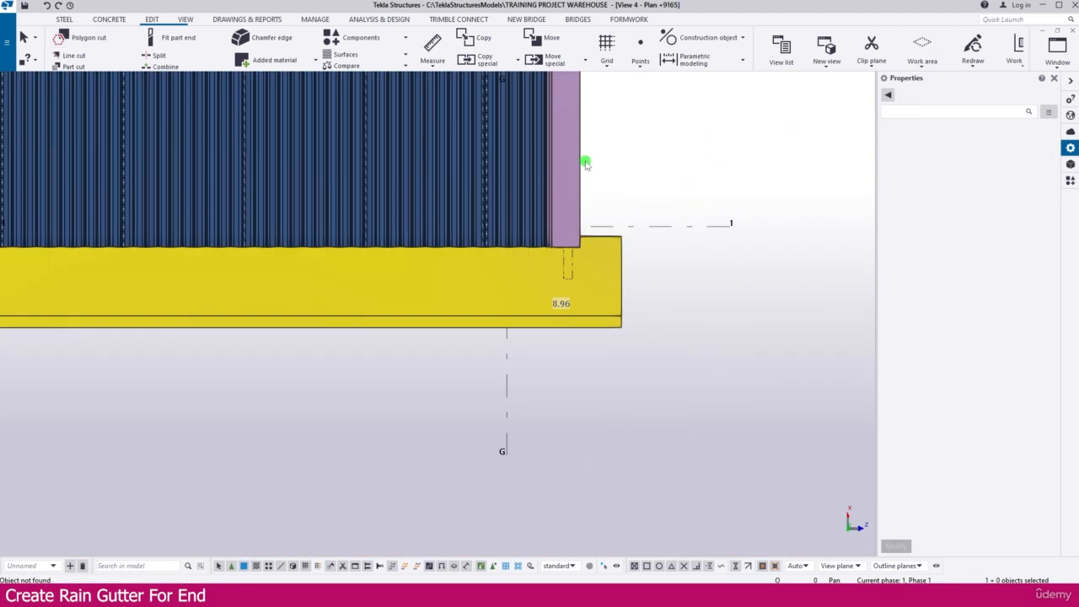
{"action": "key", "text": "ctrl+Tab"}
{"action": "key", "text": "ctrl+Tab"}
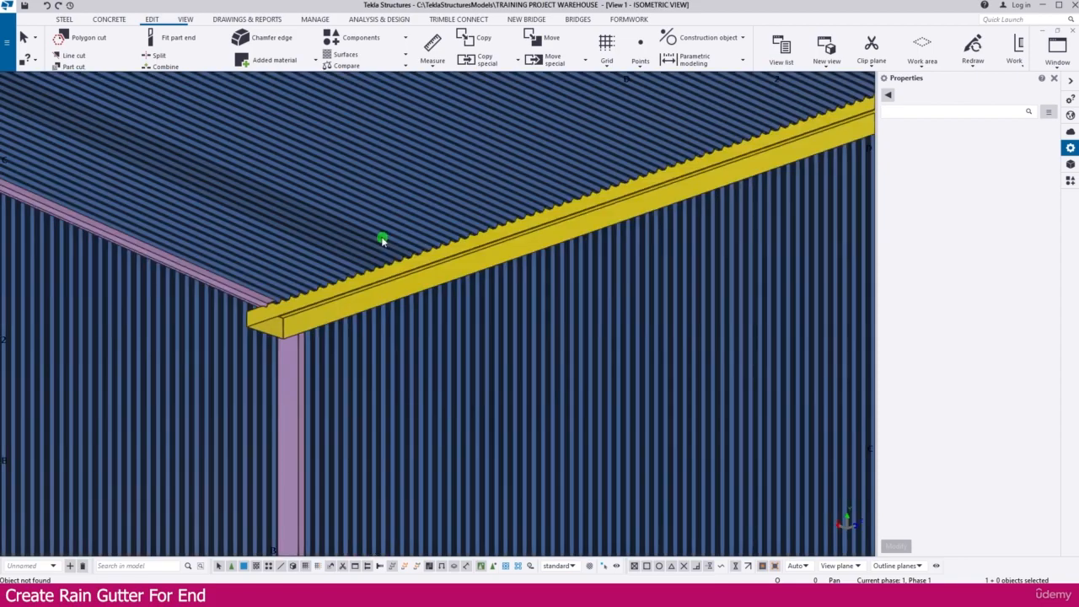
{"action": "scroll", "coordinate": [537, 359], "scroll_direction": "down", "scroll_amount": 4}
{"action": "scroll", "coordinate": [39, 183], "scroll_direction": "up", "scroll_amount": 5}
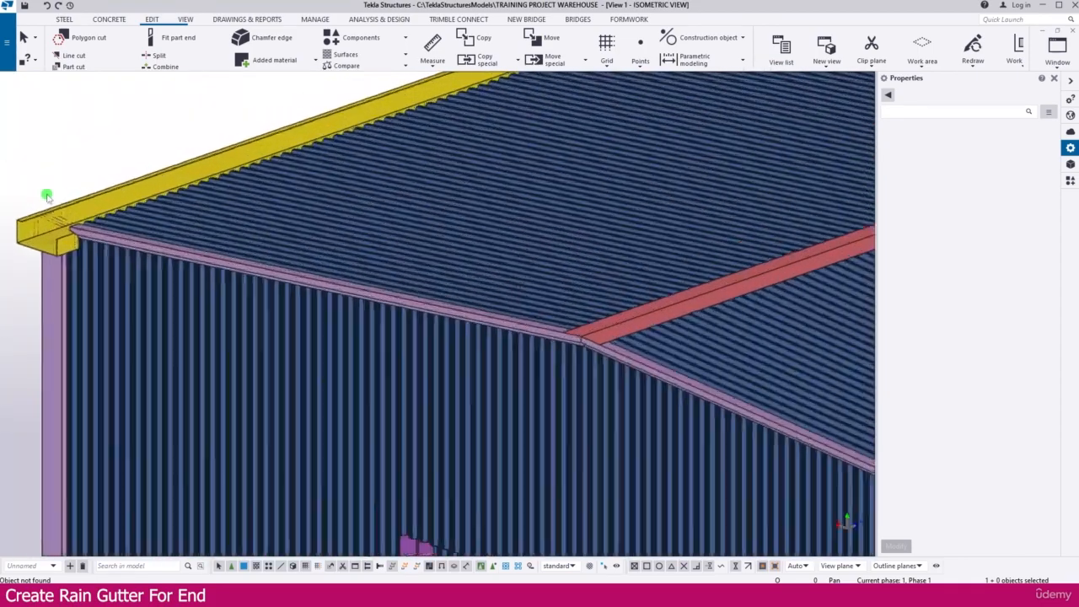
{"action": "scroll", "coordinate": [46, 196], "scroll_direction": "up", "scroll_amount": 3}
{"action": "right_click", "coordinate": [77, 164]}
{"action": "left_click", "coordinate": [114, 227]}
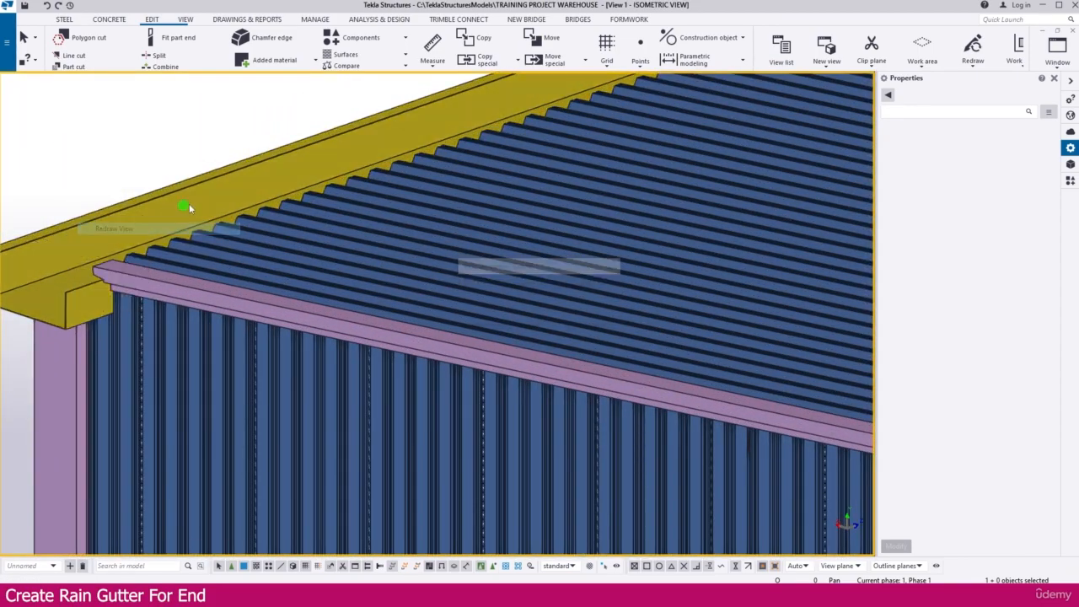
{"action": "scroll", "coordinate": [189, 207], "scroll_direction": "down", "scroll_amount": 4}
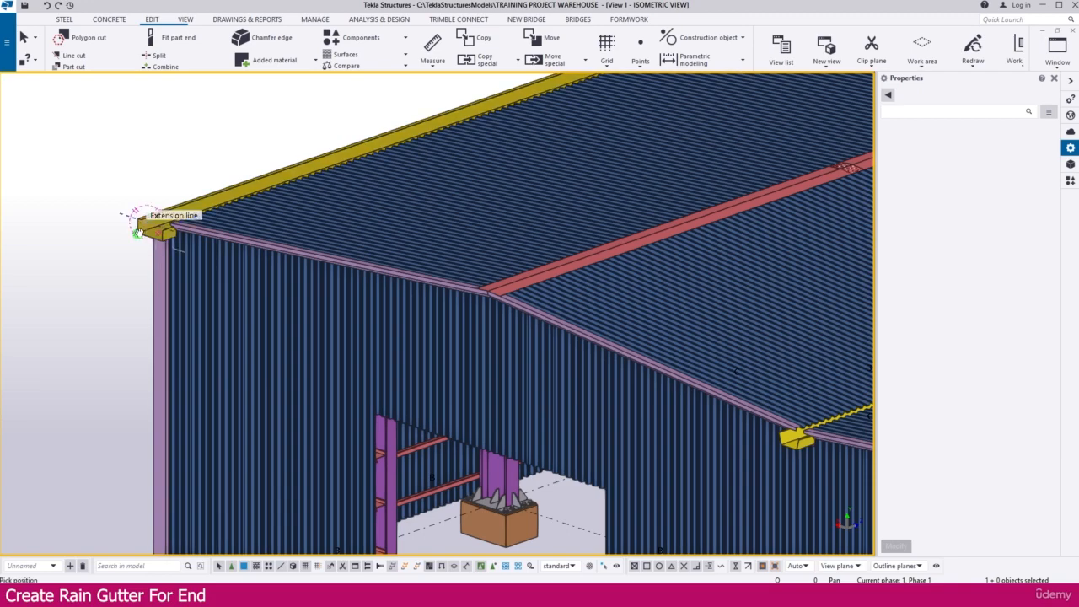
{"action": "middle_click_drag", "start_coordinate": [138, 232], "coordinate": [238, 263], "text": "ctrl"}
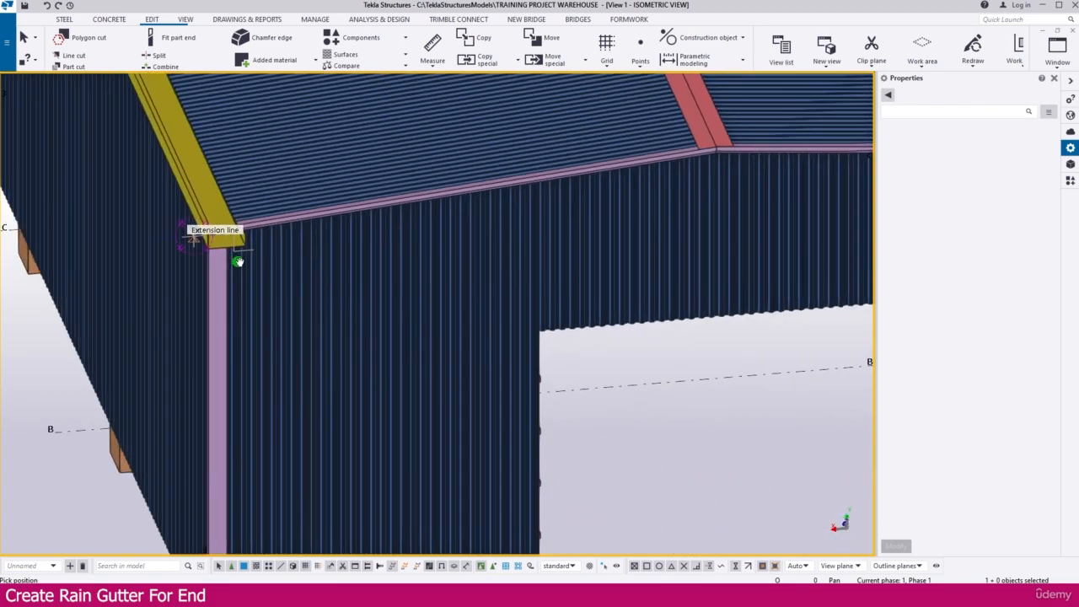